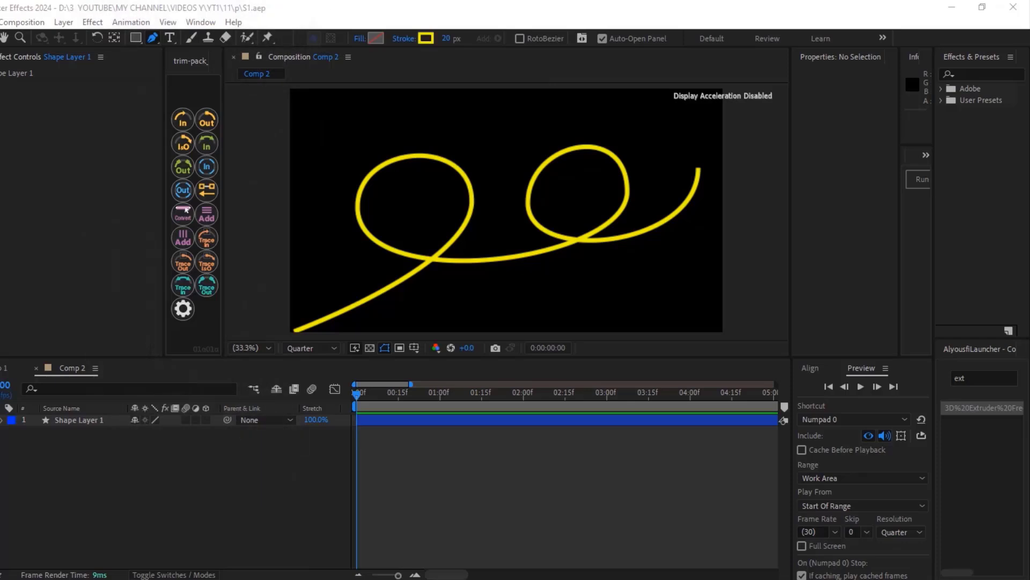
# Add Trim Paths to Shape Layer 1, animate its End and Start with keyframes, and preview the line
pyautogui.press('v')
pyautogui.click(299, 425)
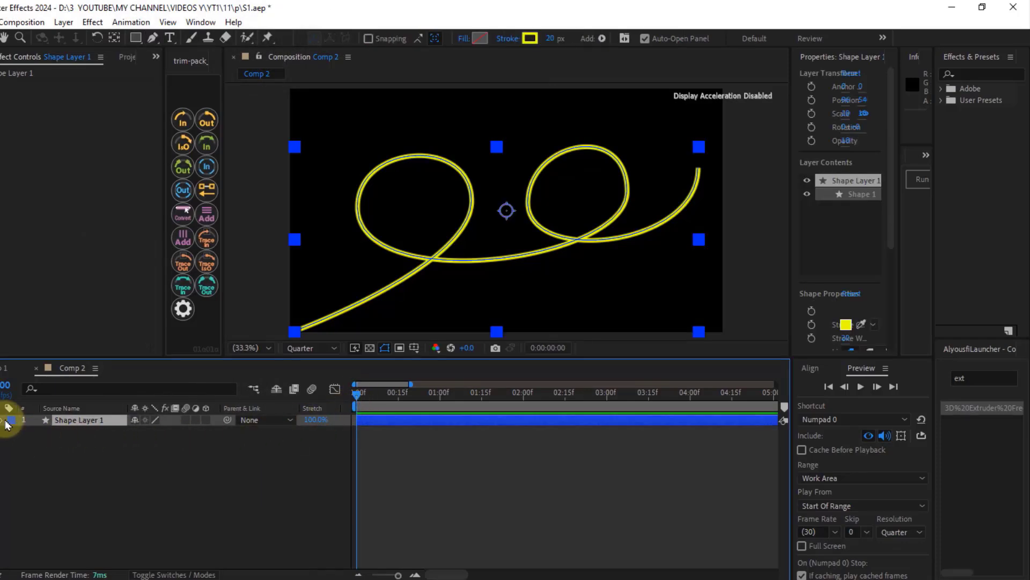
pyautogui.click(210, 433)
pyautogui.click(296, 359)
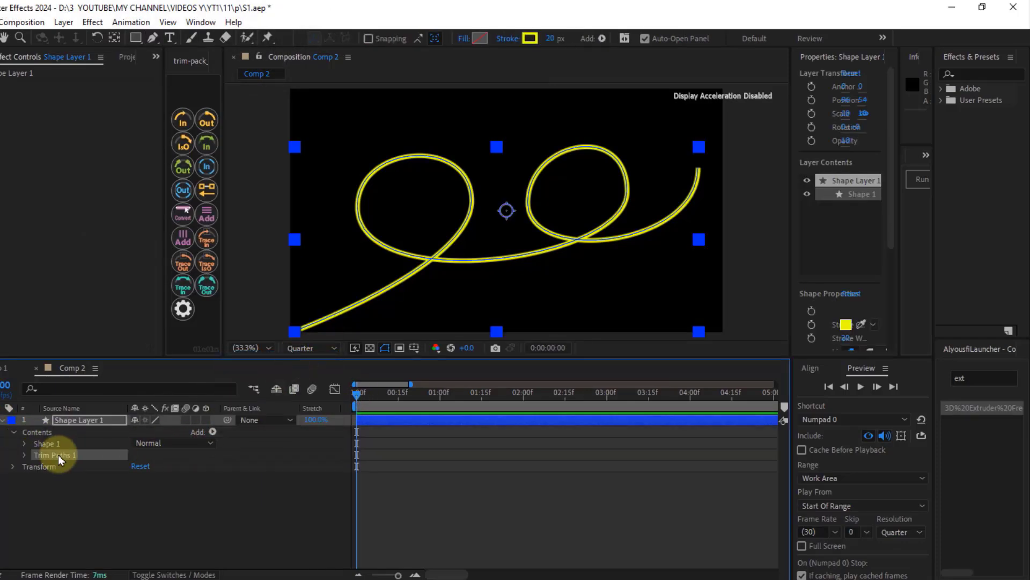
pyautogui.moveTo(141, 477); pyautogui.dragTo(68, 477)
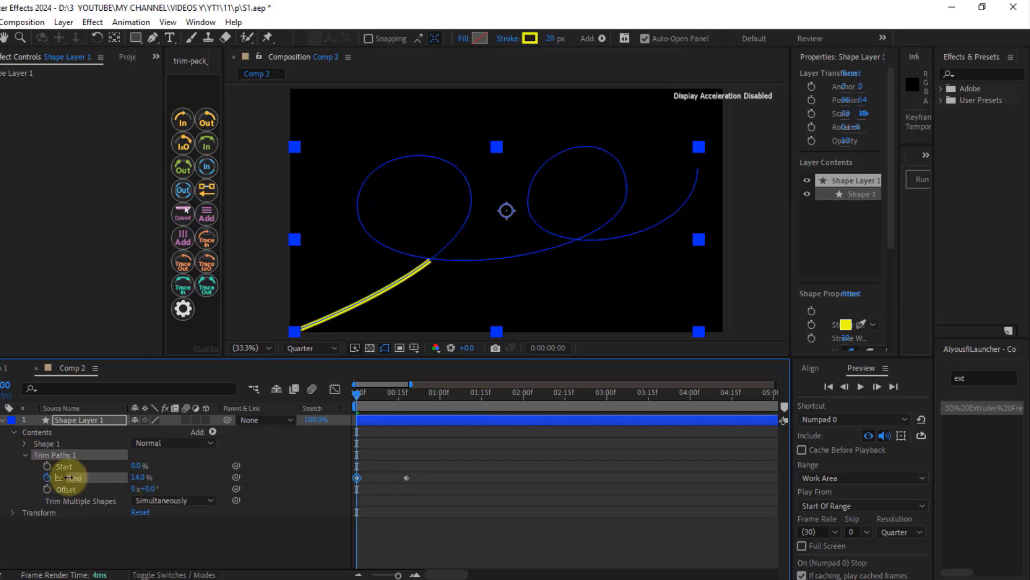
pyautogui.click(219, 451)
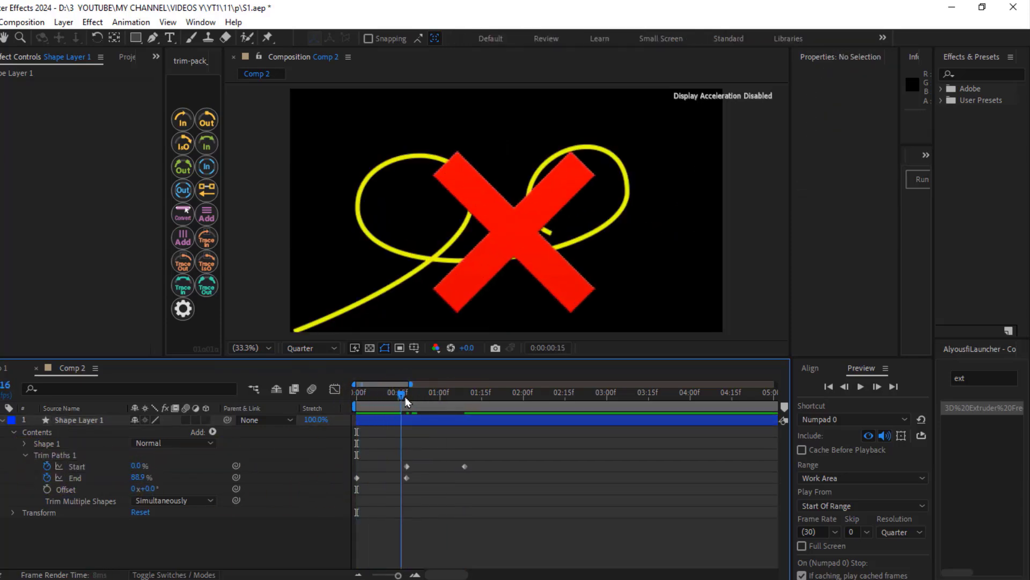
pyautogui.moveTo(406, 394); pyautogui.dragTo(467, 402)
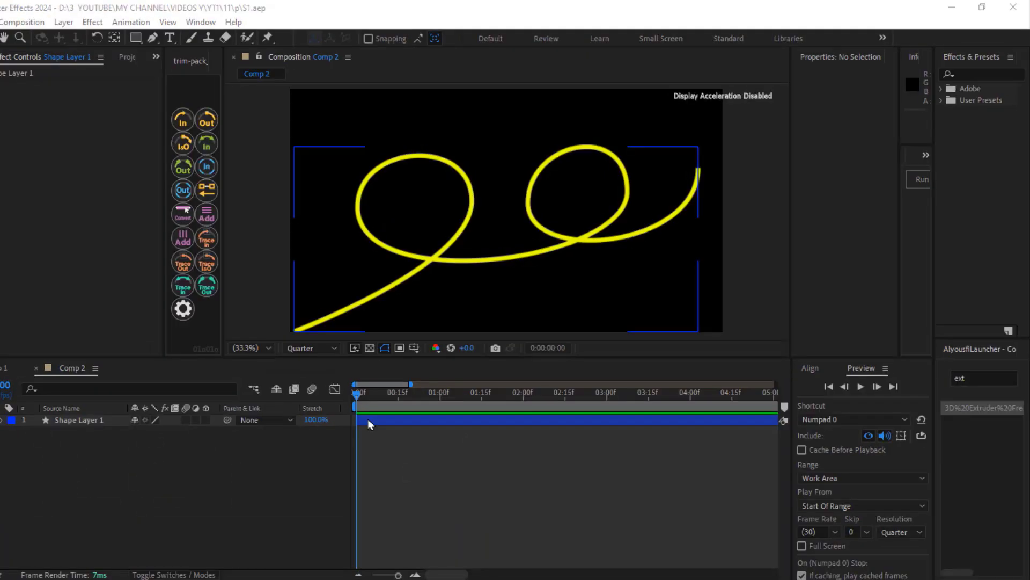
# Apply the trim-pack In animation to Shape Layer 1 at the first frame and the Out animation at frame 10
pyautogui.click(369, 424)
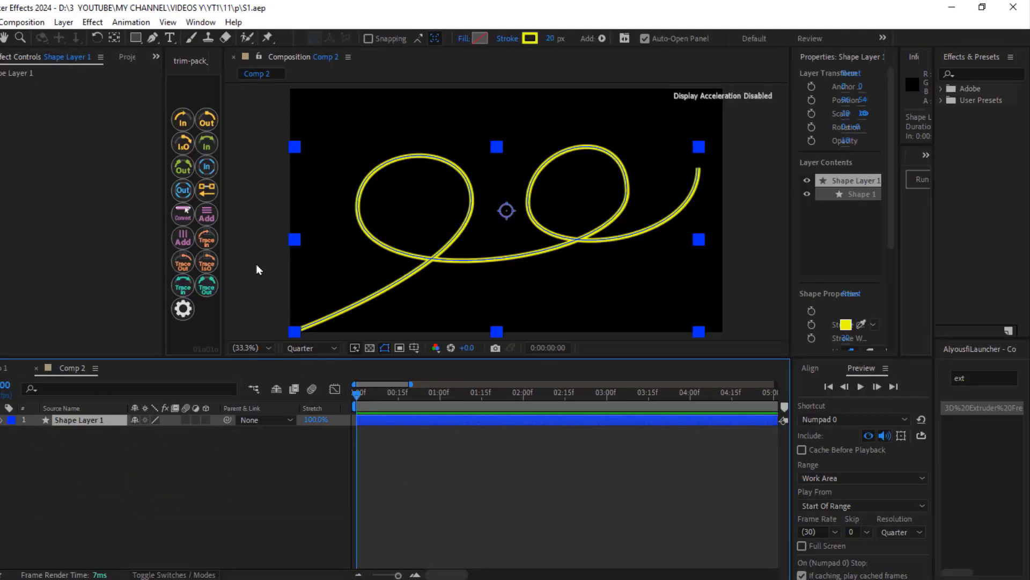
pyautogui.click(182, 122)
pyautogui.press('u')
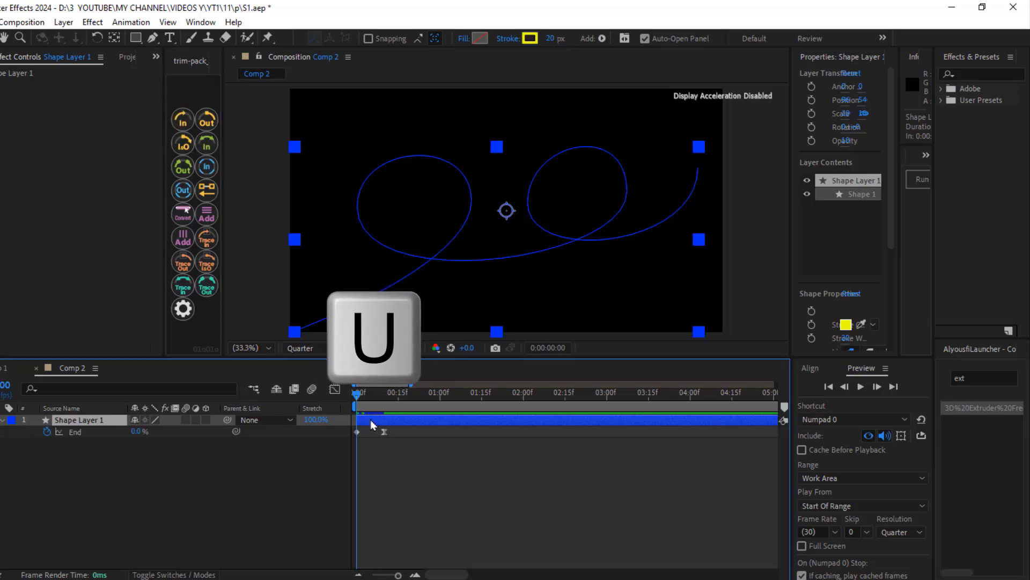
pyautogui.moveTo(357, 392); pyautogui.dragTo(384, 393)
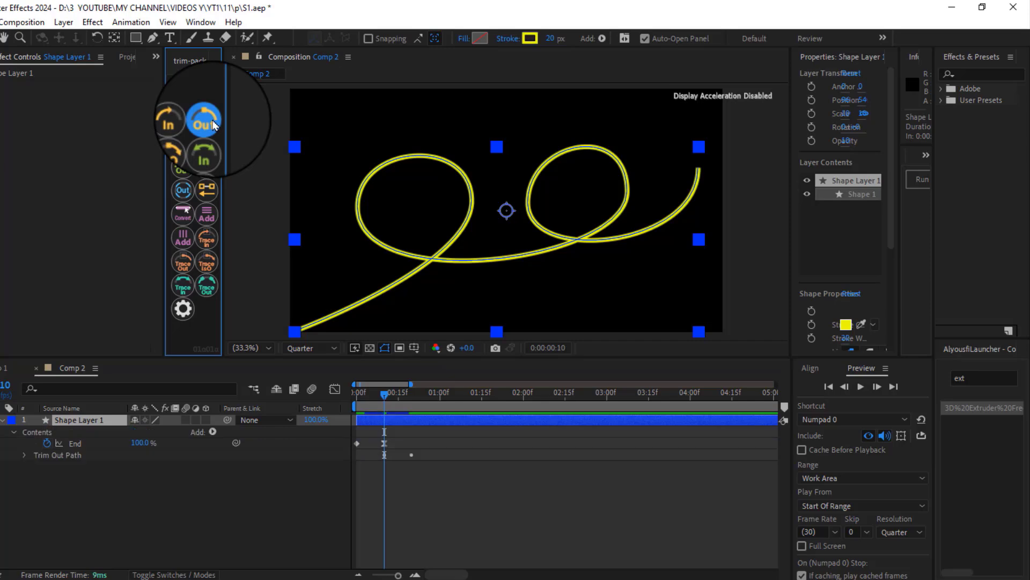
pyautogui.click(354, 393)
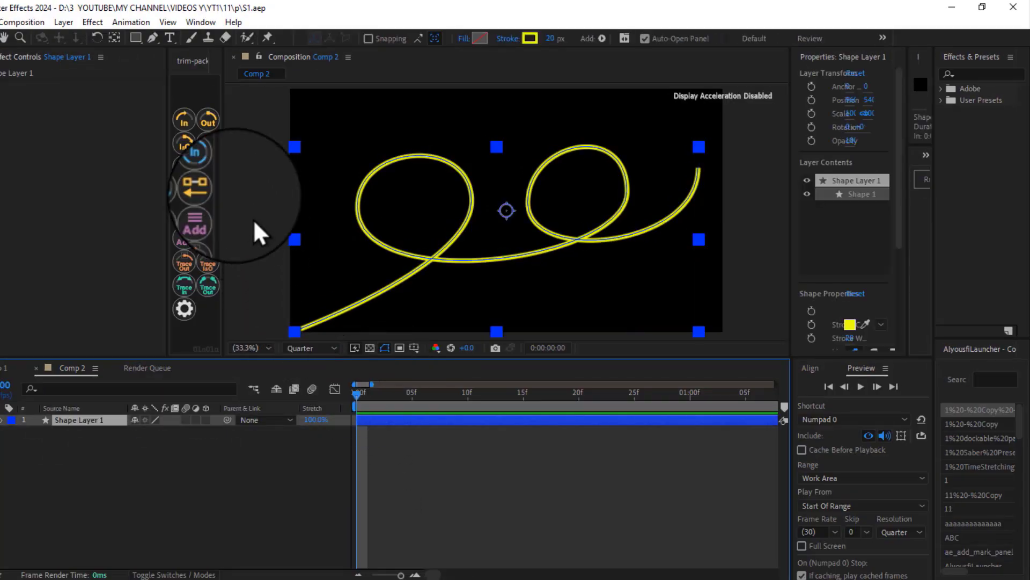
# Apply the combined trim-pack In and Out animation to Shape Layer 1 and scrub through it
pyautogui.click(188, 143)
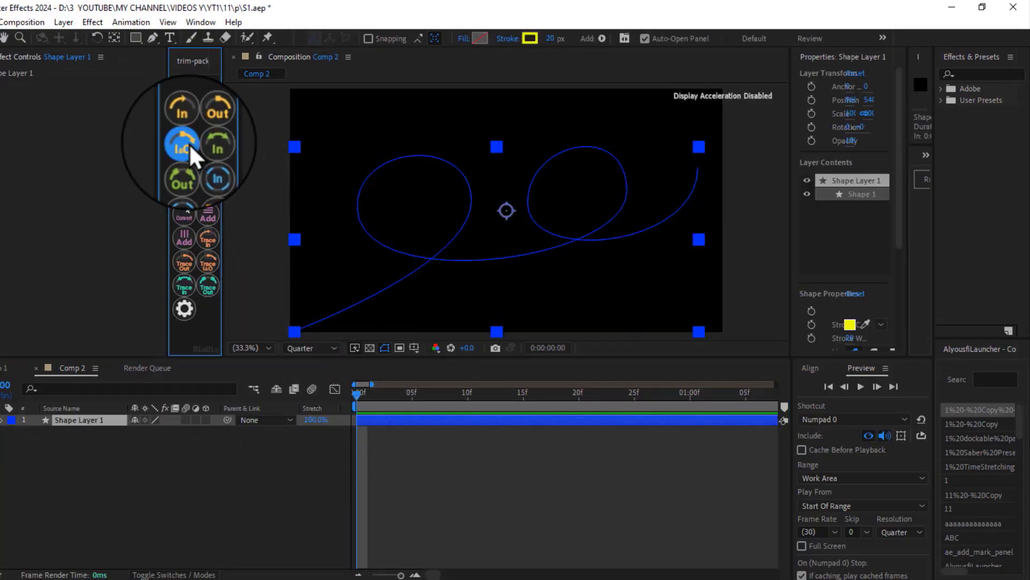
pyautogui.click(367, 389)
pyautogui.moveTo(367, 391); pyautogui.dragTo(394, 395)
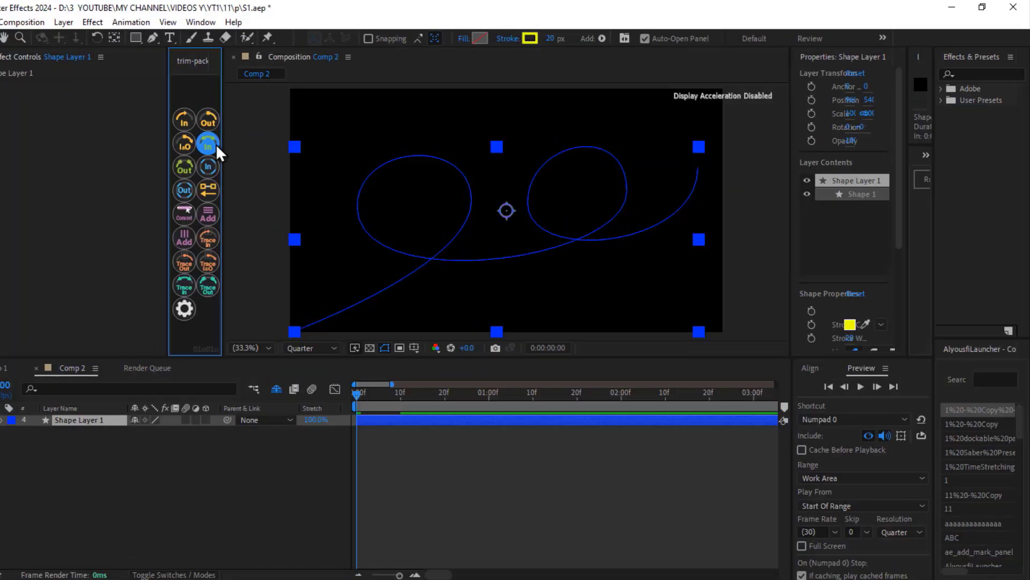
# Try the trim-pack green and blue In variants on Shape Layer 1, scrubbing through the animation
pyautogui.click(386, 397)
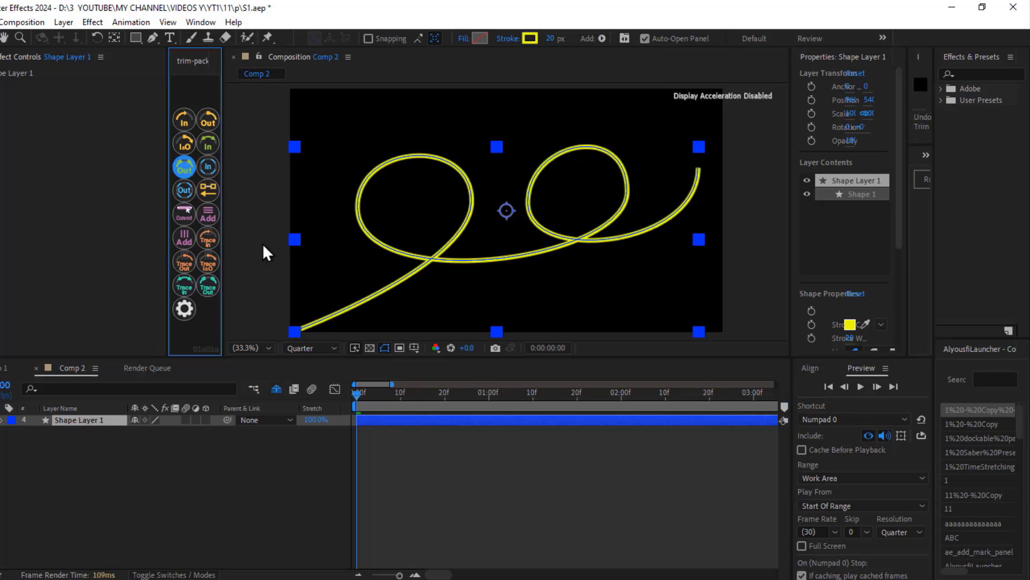
pyautogui.click(208, 167)
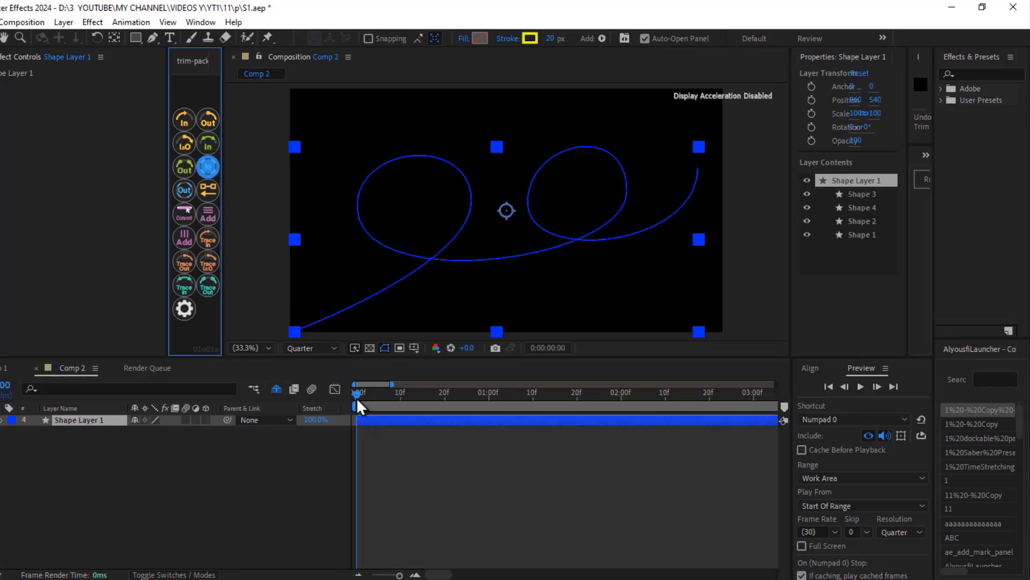
pyautogui.moveTo(401, 401); pyautogui.dragTo(357, 392)
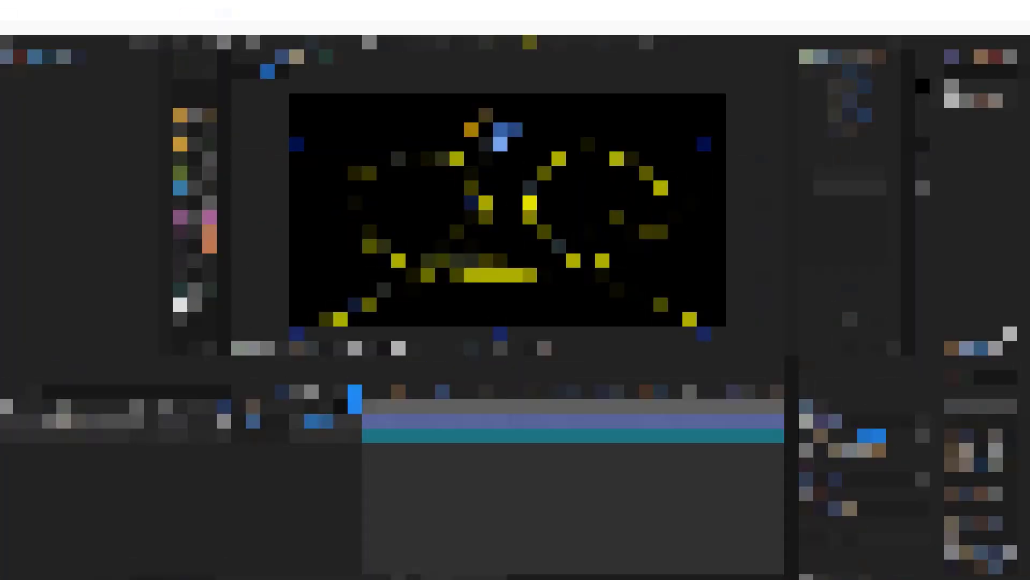
# Nudge the rocket layer R 2 above the yellow line and select the path of Shape Layer 2
pyautogui.moveTo(509, 144); pyautogui.dragTo(509, 133)
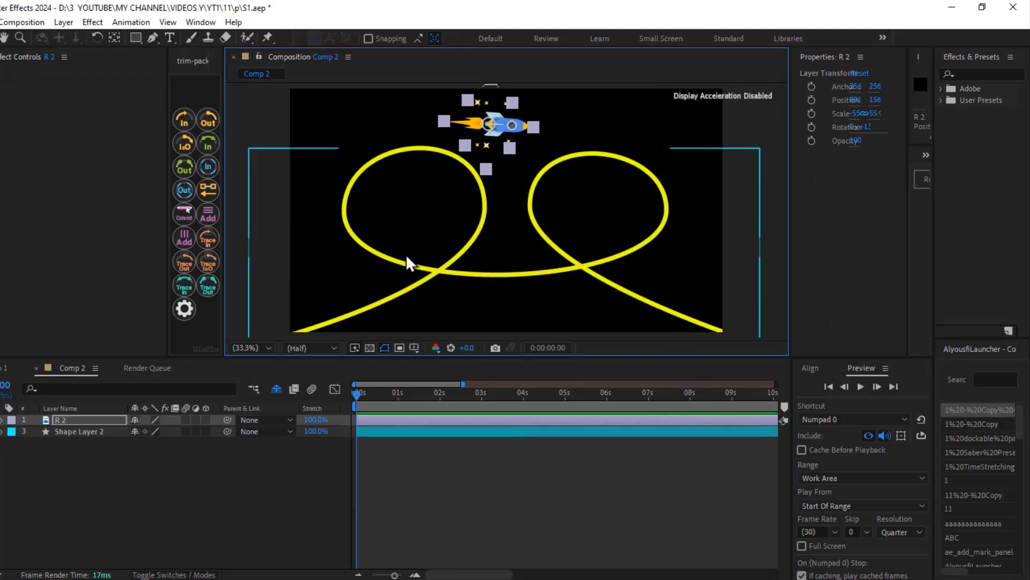
pyautogui.click(2, 430)
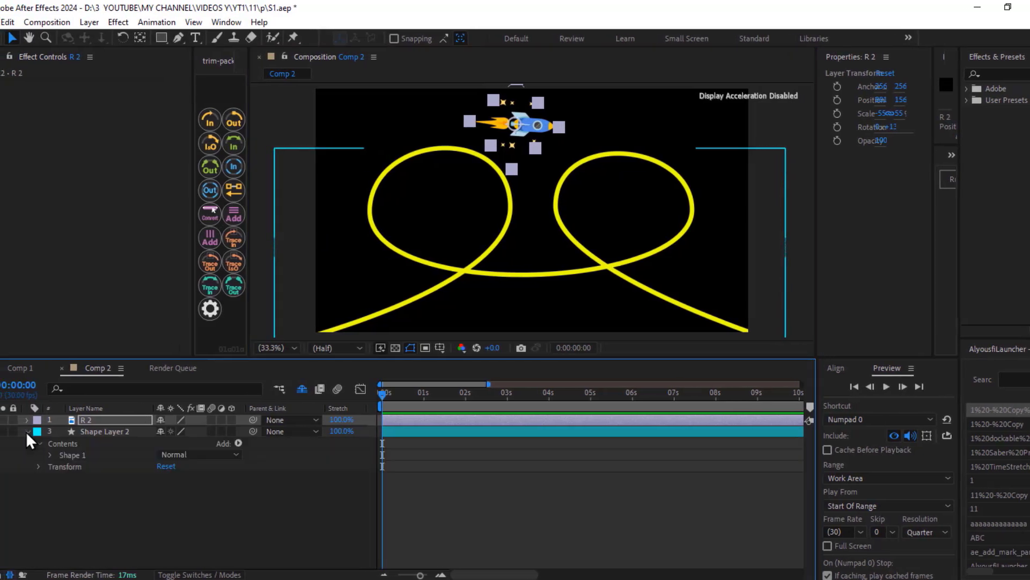
pyautogui.click(25, 455)
pyautogui.click(80, 467)
pyautogui.click(27, 431)
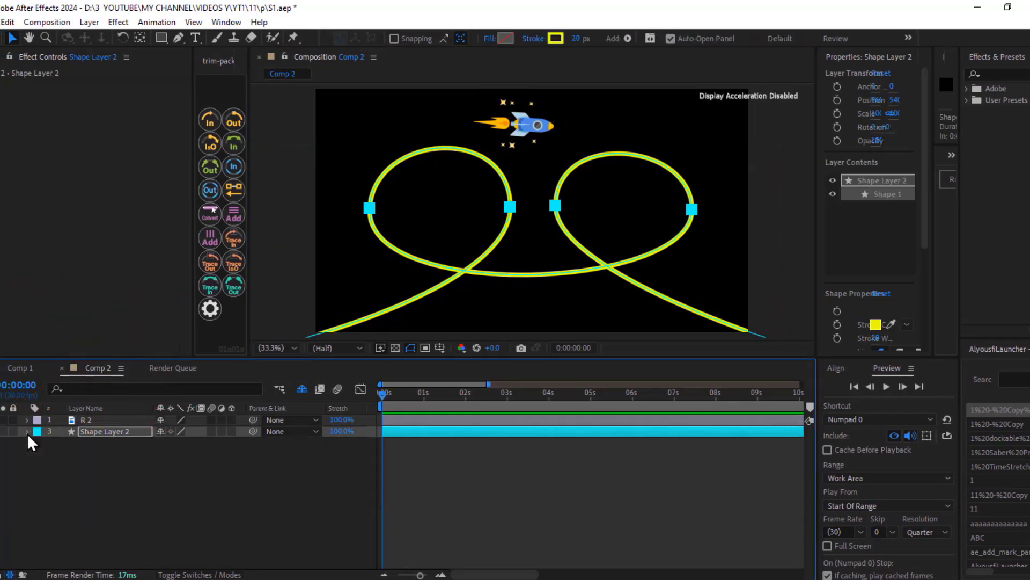
# Apply the trim-pack Trace In animation to Shape Layer 2 and advance to frame 4
pyautogui.click(127, 433)
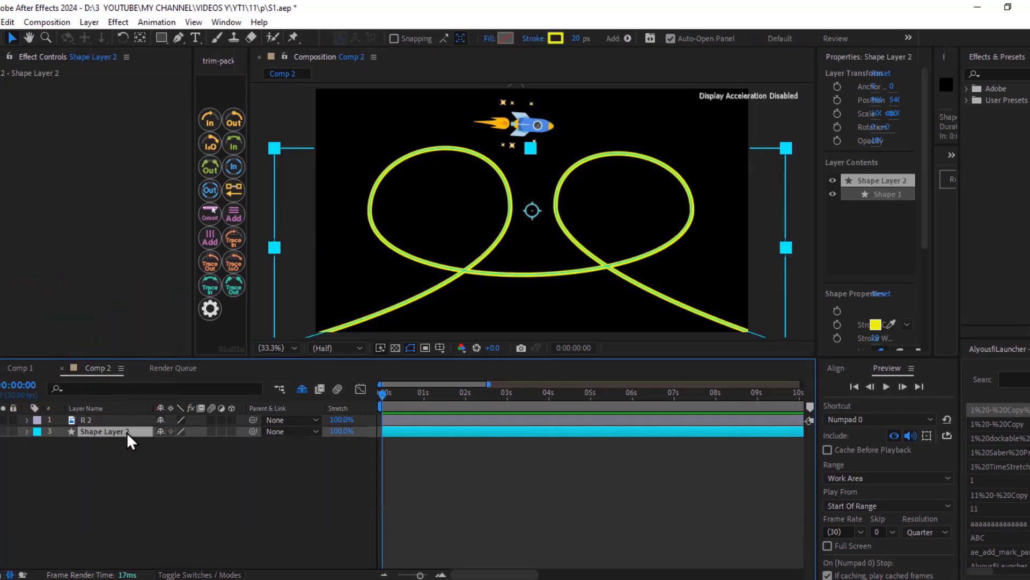
pyautogui.click(242, 237)
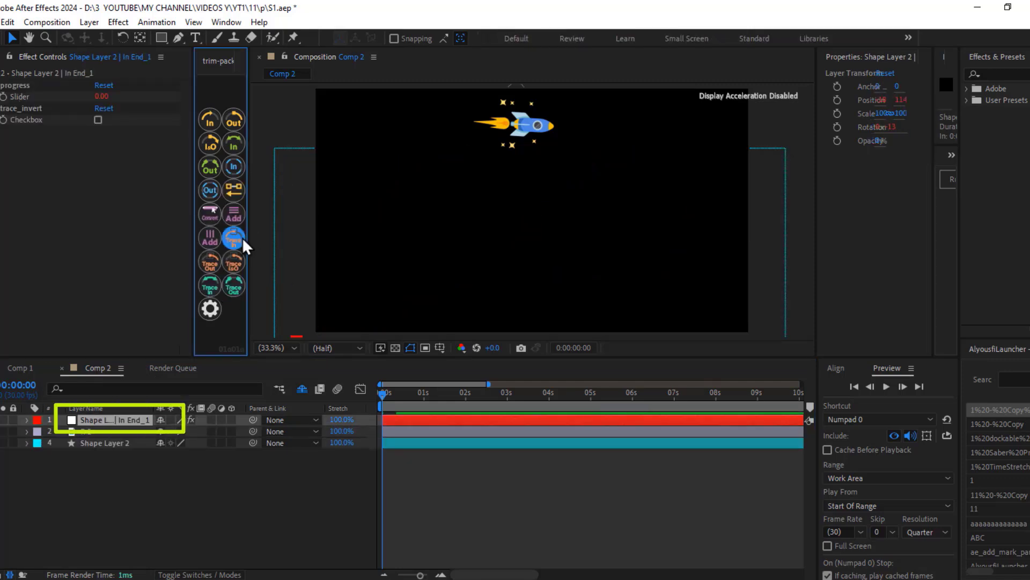
pyautogui.moveTo(386, 396); pyautogui.dragTo(387, 393)
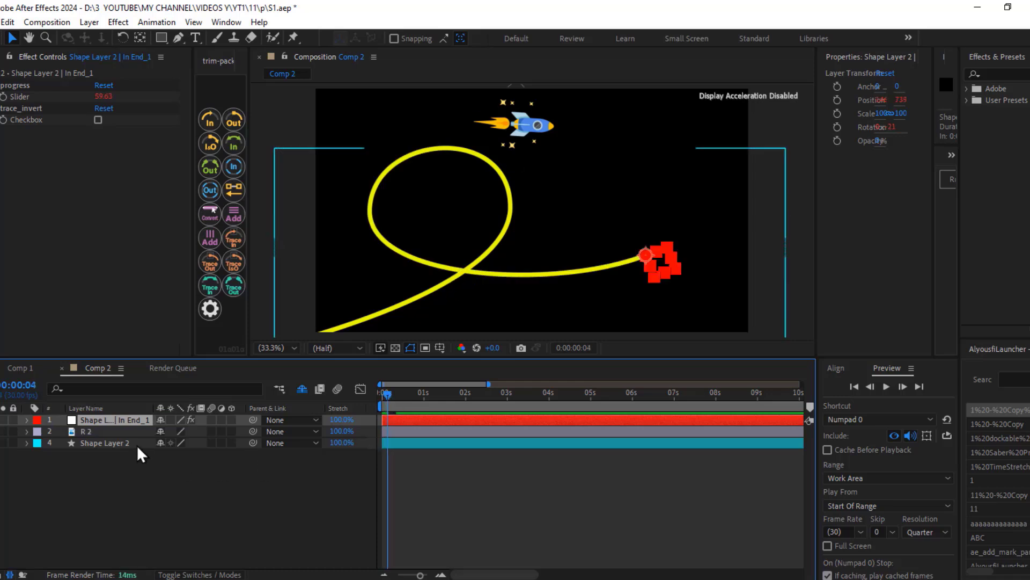
# Parent rocket layer R 2 to the In End_1 null and place the rocket at the tip of the yellow line
pyautogui.click(213, 432)
pyautogui.moveTo(251, 433); pyautogui.dragTo(122, 420)
pyautogui.scroll(2, 545, 130)
pyautogui.moveTo(545, 130); pyautogui.dragTo(617, 204)
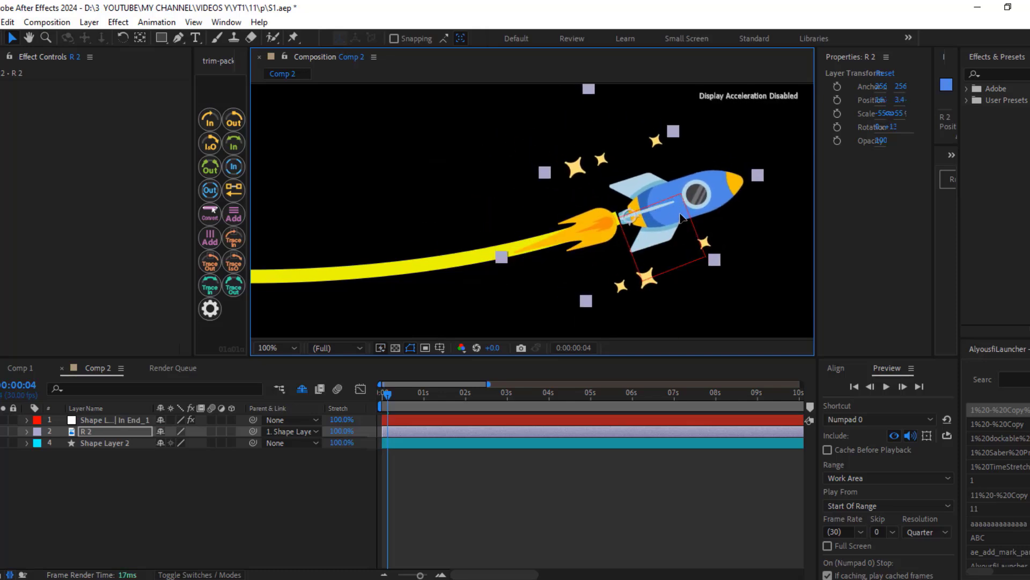
pyautogui.click(276, 347)
pyautogui.click(301, 168)
# Play the rocket line animation from the first frame
pyautogui.click(382, 395)
pyautogui.press('space')
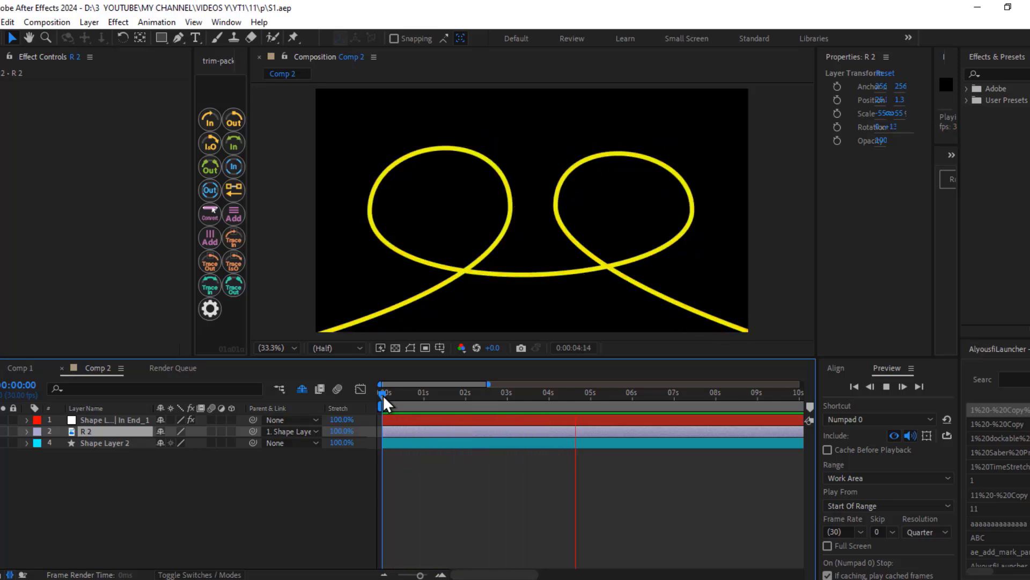
pyautogui.press('space')
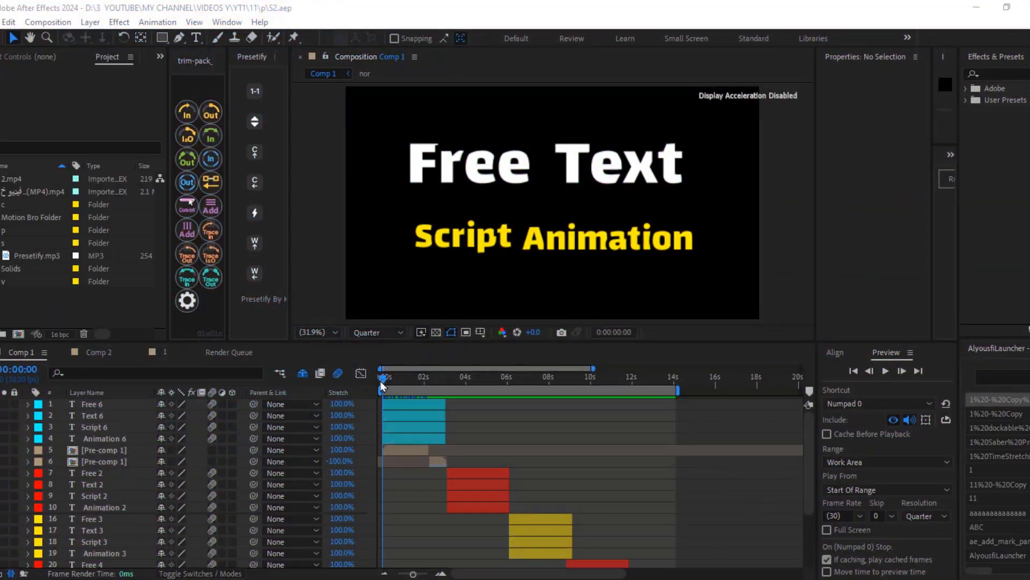
# Apply the Presetify vertical-arrows animation to the Free 6, Text 6, Script 6 and Animation 6 layers and scrub through the composition
pyautogui.moveTo(382, 385); pyautogui.dragTo(392, 443)
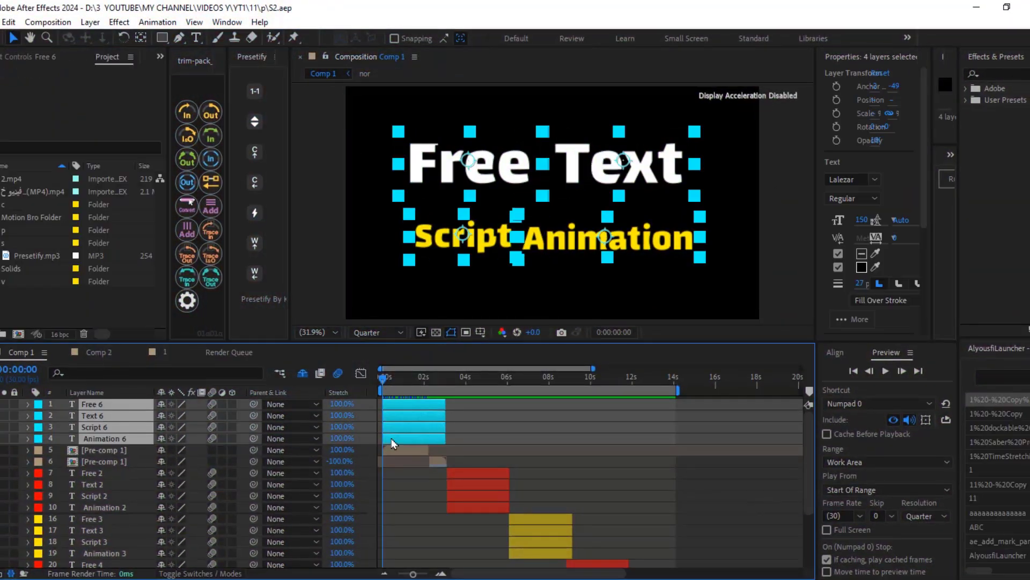
pyautogui.click(257, 125)
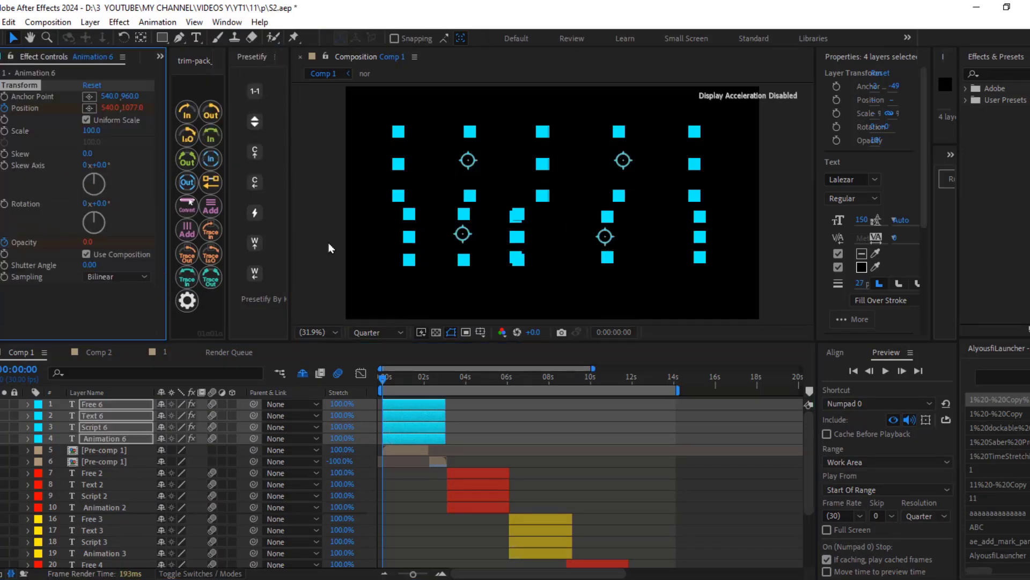
pyautogui.moveTo(382, 378); pyautogui.dragTo(506, 385)
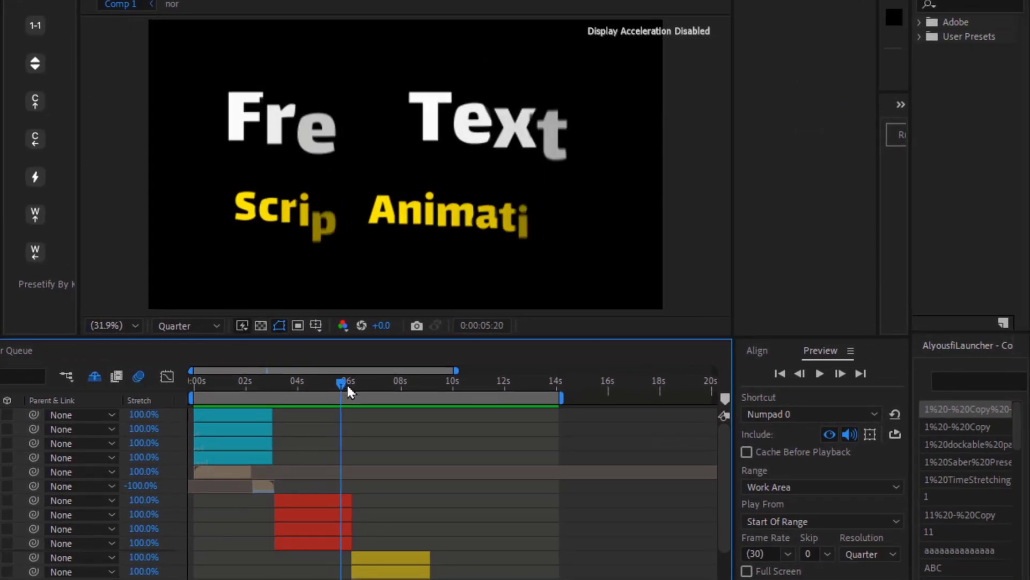
pyautogui.moveTo(348, 391); pyautogui.dragTo(552, 395)
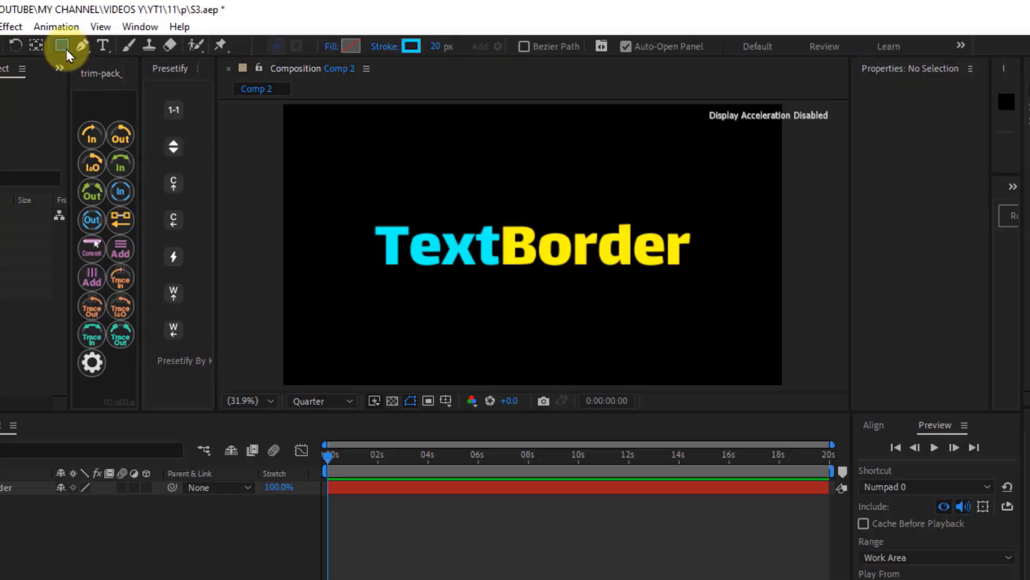
# Try framing the TextBorder text with a blue-stroked rectangle shape
pyautogui.moveTo(329, 201); pyautogui.dragTo(722, 300)
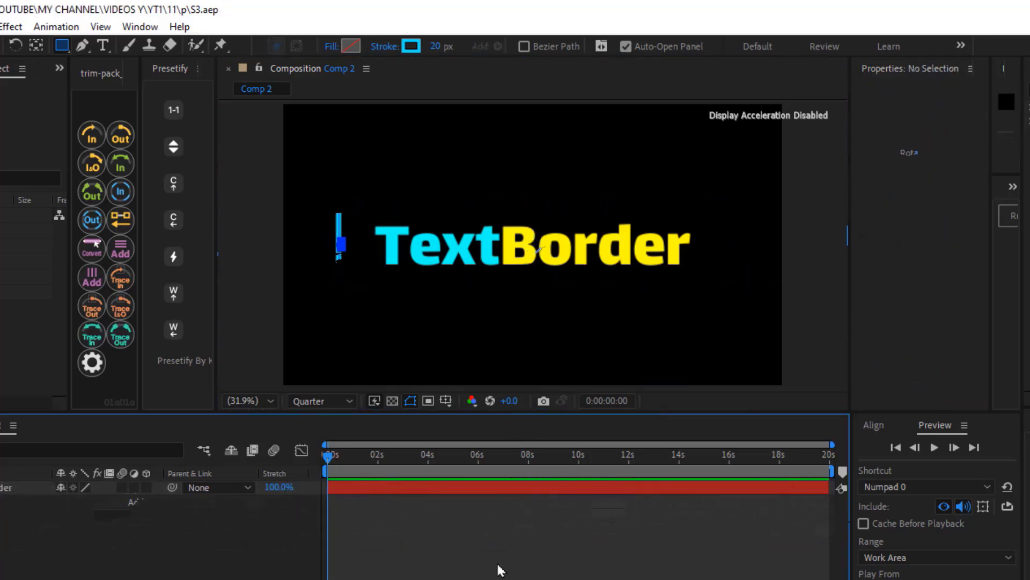
# Search for "tex" and apply the TextBorder effect to the TextBorder text layer
pyautogui.click(501, 488)
pyautogui.hotkey('ctrl', 'space')
pyautogui.write('tex')
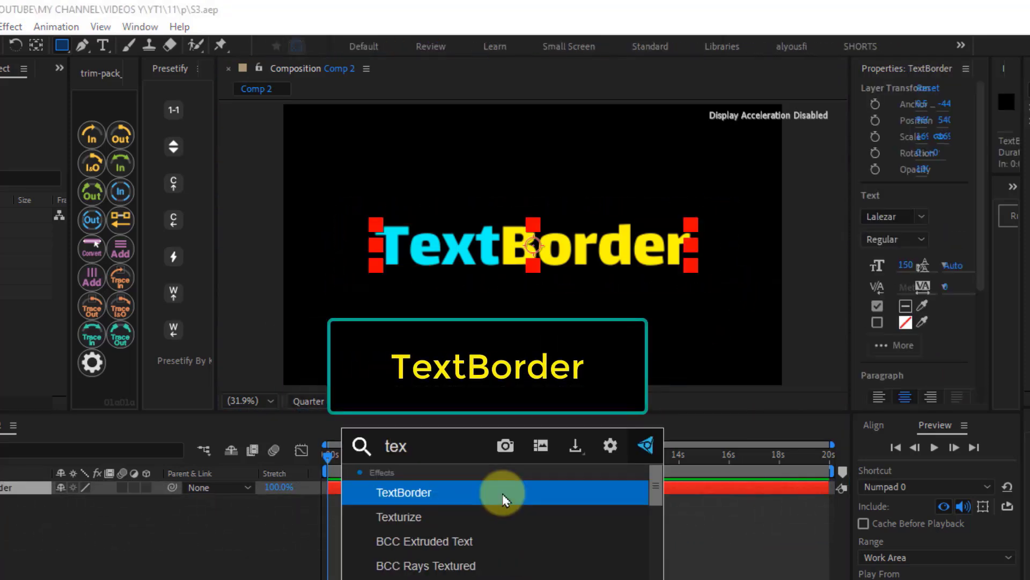
pyautogui.click(502, 490)
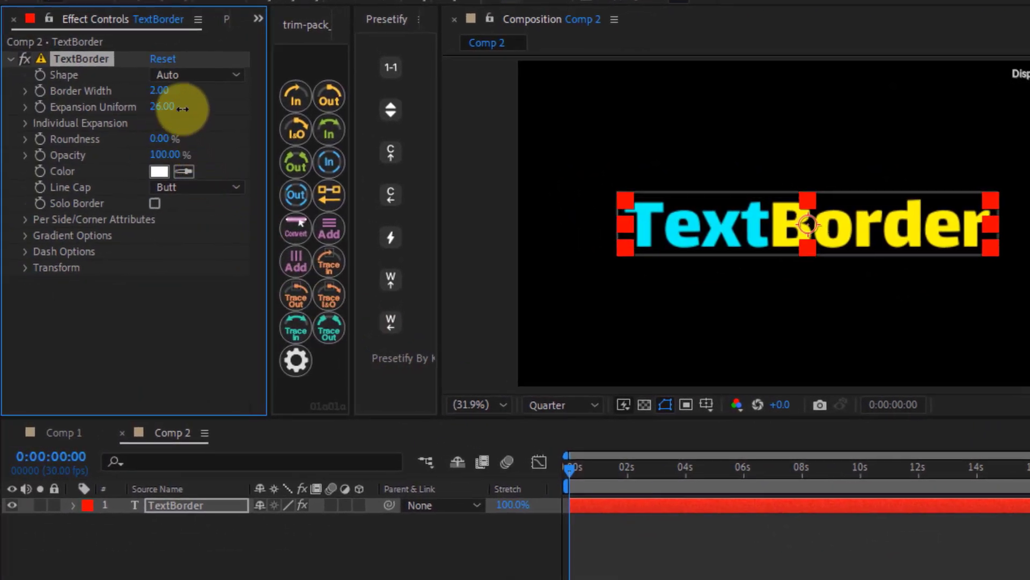
# Set the border width to 11.20, uniform expansion to 81, roundness to 58% and color to green
pyautogui.moveTo(215, 86); pyautogui.dragTo(233, 115)
pyautogui.moveTo(159, 139); pyautogui.dragTo(337, 285)
pyautogui.click(159, 171)
pyautogui.click(444, 134)
# Try toggling the border's right side and an option in its gradient settings
pyautogui.click(24, 219)
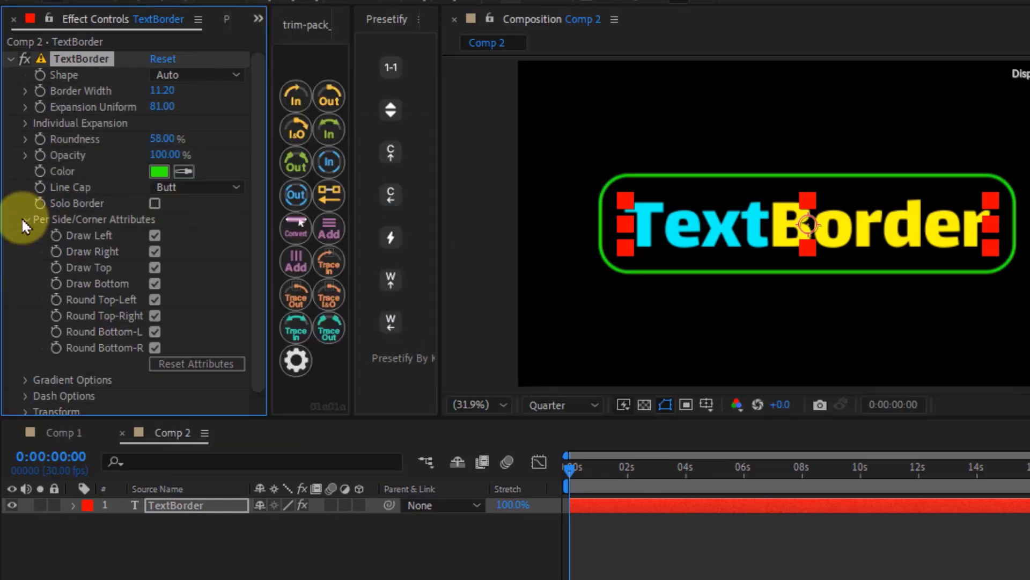
pyautogui.click(155, 251)
pyautogui.click(24, 219)
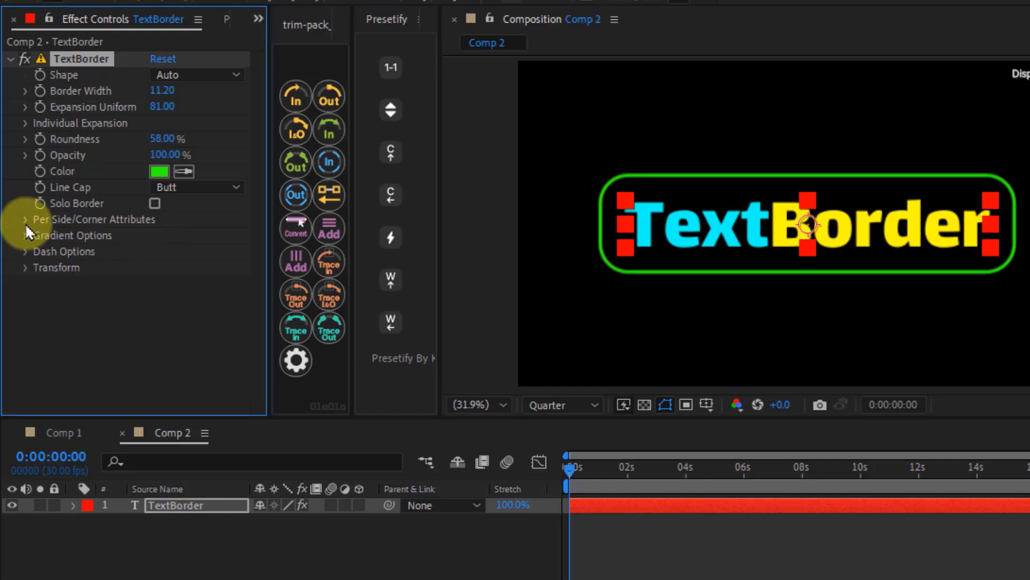
pyautogui.click(25, 235)
pyautogui.scroll(-2, 21, 234)
pyautogui.click(155, 214)
pyautogui.click(155, 214)
pyautogui.click(24, 197)
# Try a dashed border with a dash length of 30 and a wider gap
pyautogui.click(26, 251)
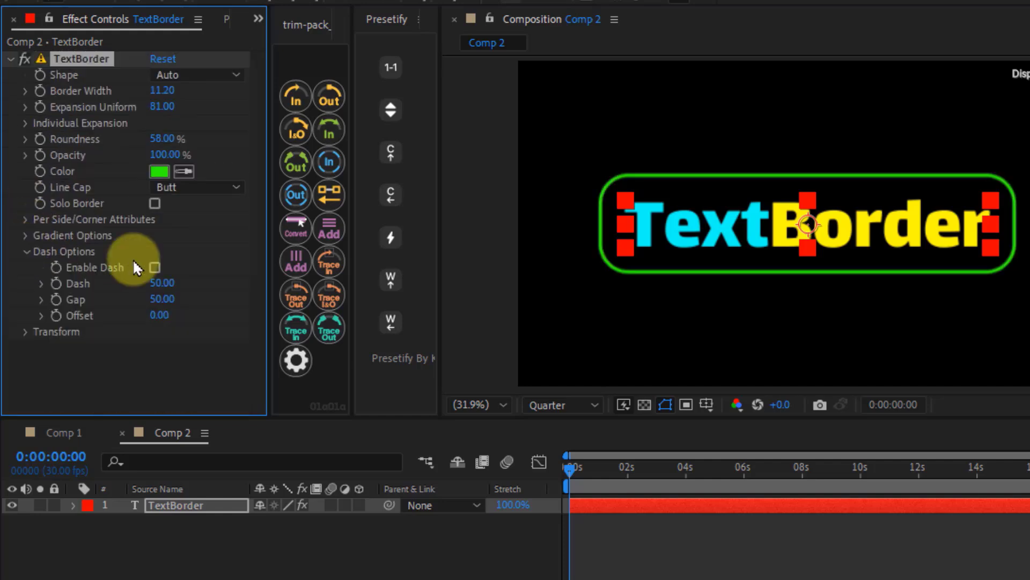
pyautogui.moveTo(161, 290); pyautogui.dragTo(75, 286)
pyautogui.moveTo(161, 299); pyautogui.dragTo(161, 302)
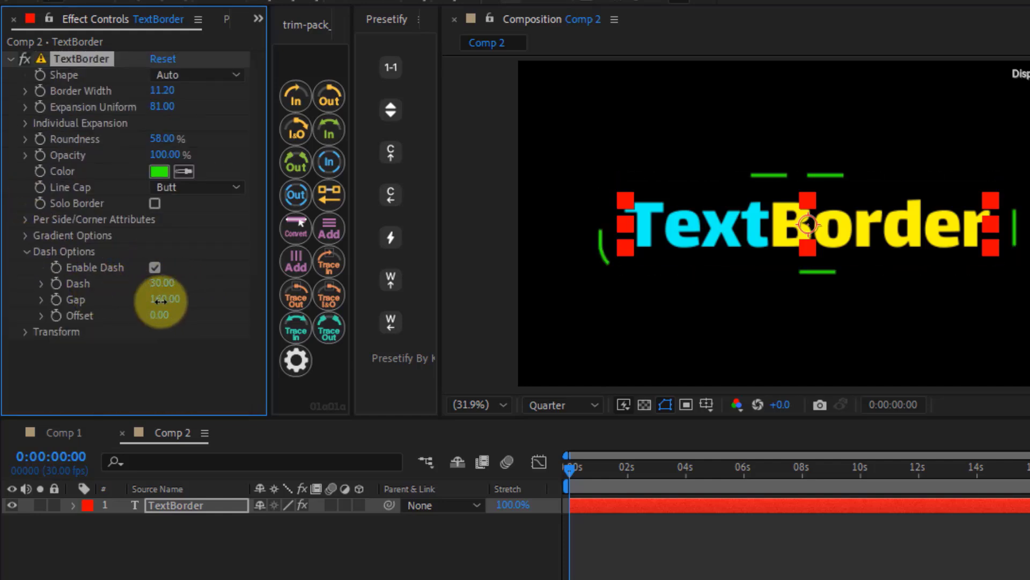
pyautogui.click(154, 267)
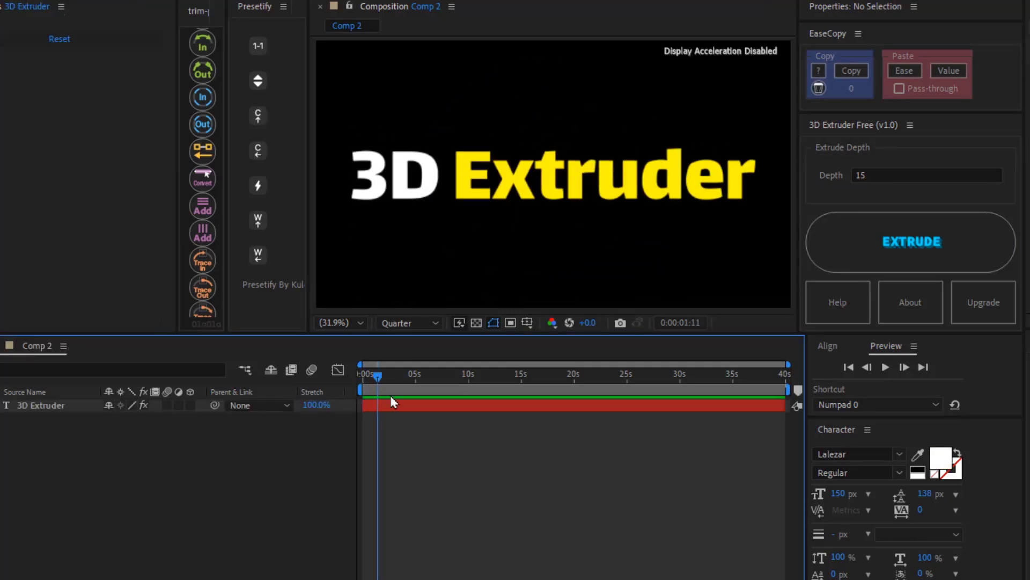
# Extrude the 3D Extruder text layer with a depth of 20 and turn the extruded text around its Y axis
pyautogui.click(405, 407)
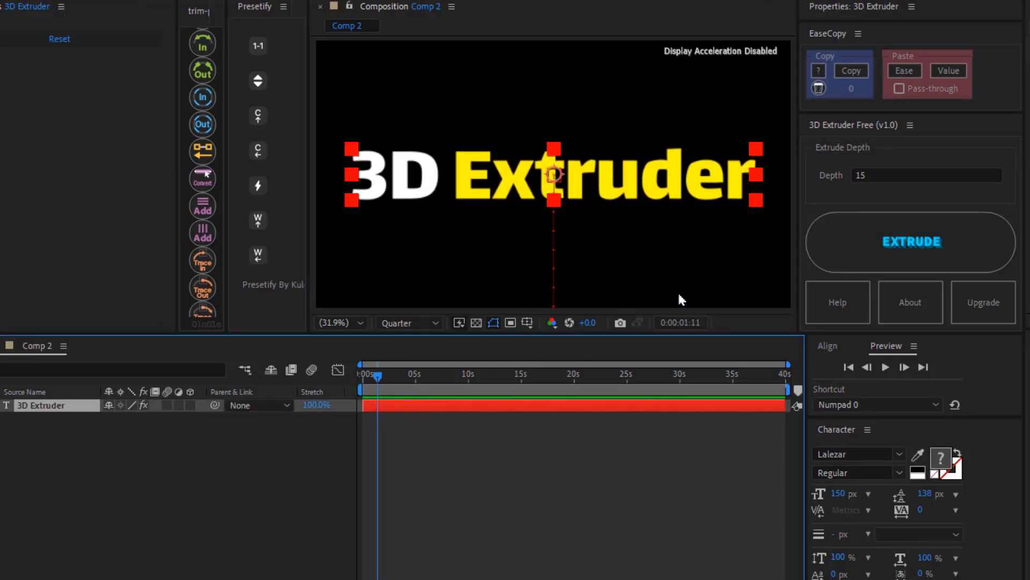
pyautogui.doubleClick(867, 174)
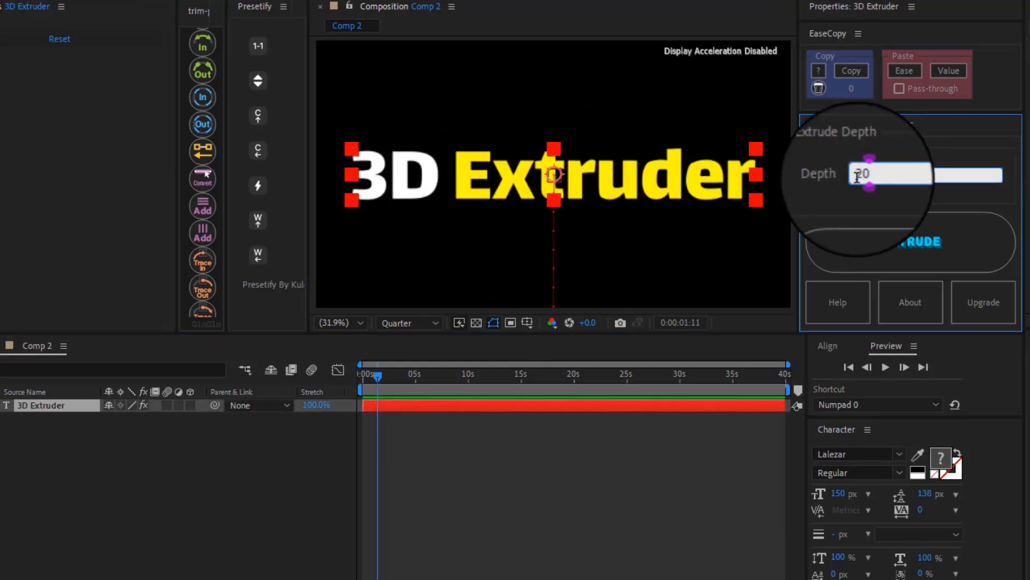
pyautogui.click(883, 248)
pyautogui.press('r')
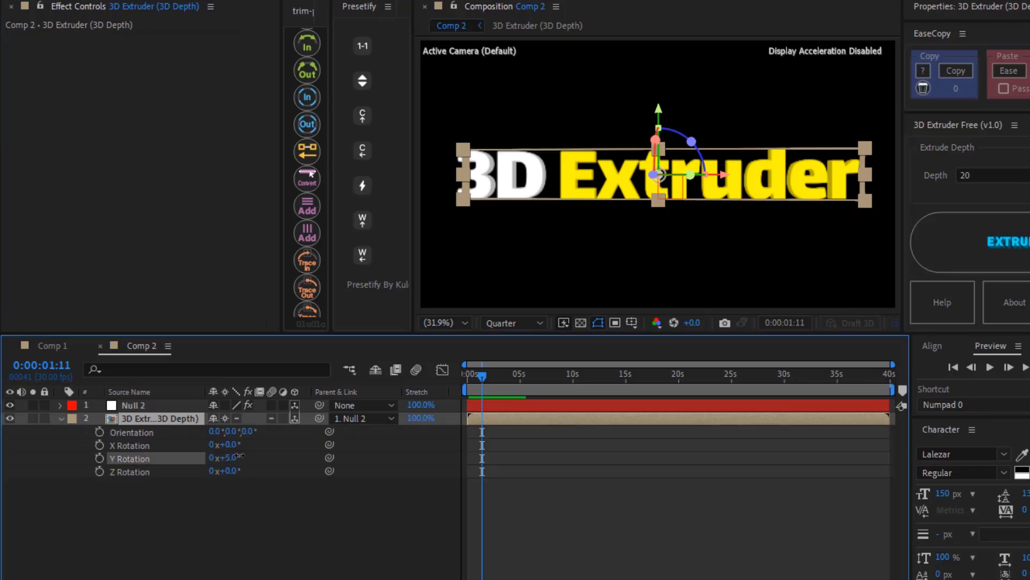
pyautogui.moveTo(228, 457); pyautogui.dragTo(230, 430)
pyautogui.click(252, 512)
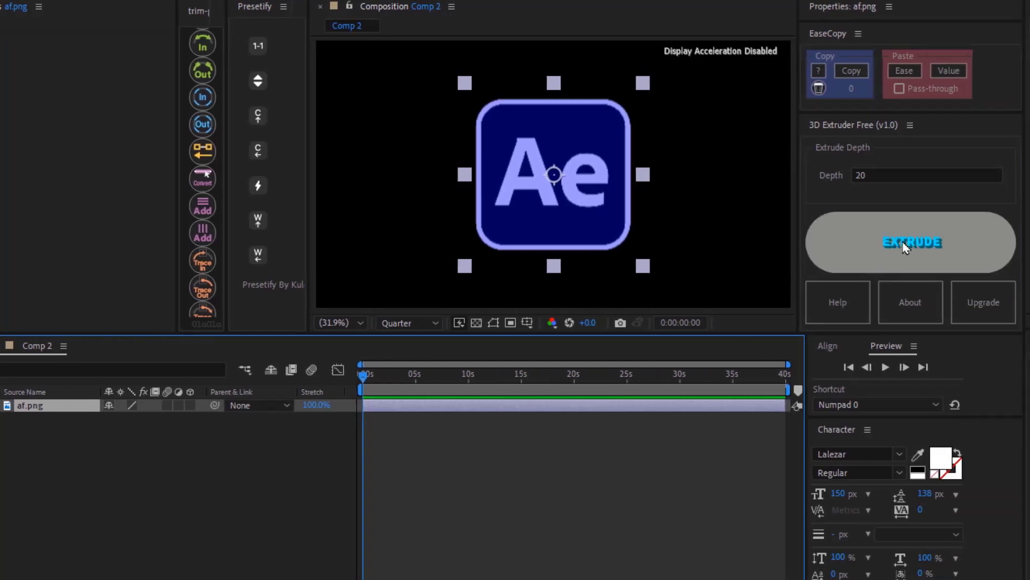
# Extrude the af.png logo layer and turn the extruded logo around its Y axis
pyautogui.click(906, 246)
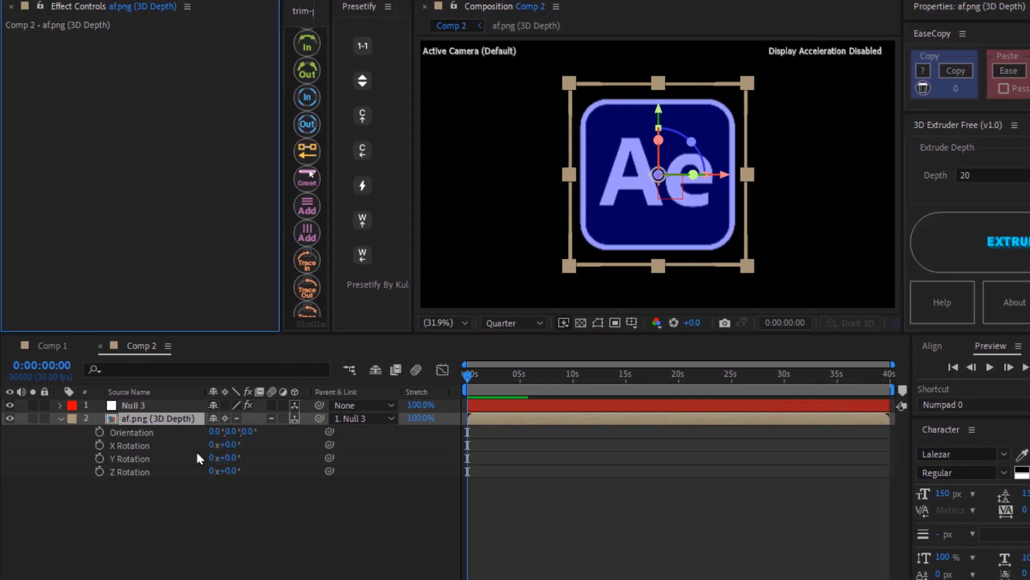
pyautogui.moveTo(224, 457)
pyautogui.mouseDown()
pyautogui.moveTo(241, 457)
pyautogui.moveTo(237, 444)
pyautogui.mouseUp()
pyautogui.click(288, 520)
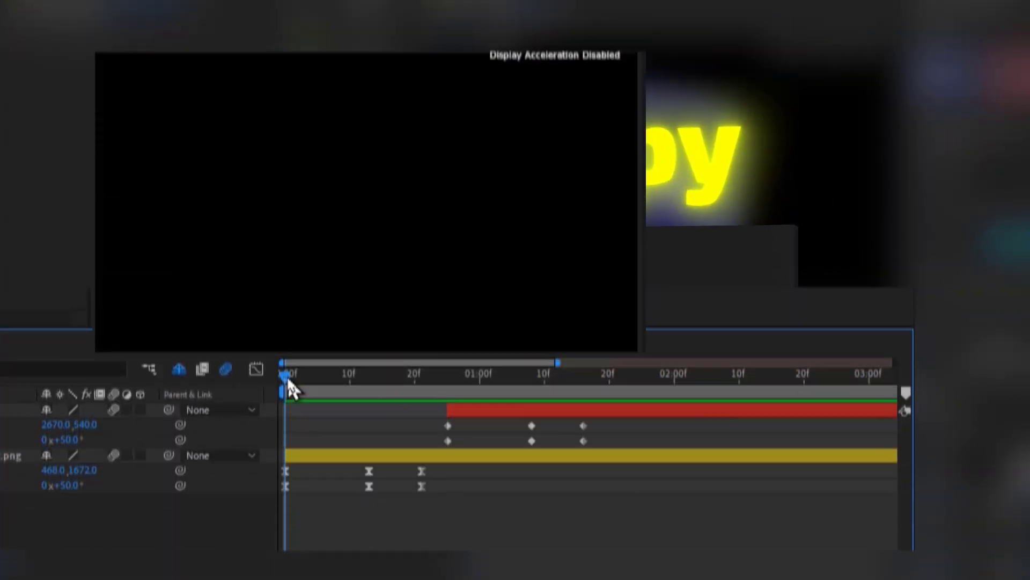
# Scrub through the timeline to compare the motion of the Photoshop and After Effects logos
pyautogui.moveTo(286, 405); pyautogui.dragTo(429, 405)
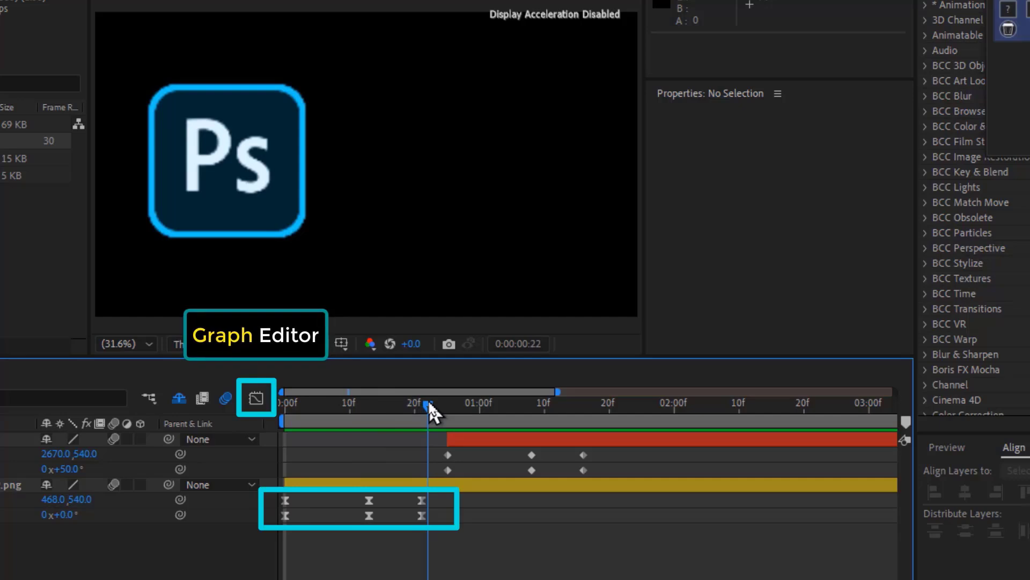
pyautogui.moveTo(429, 404); pyautogui.dragTo(494, 421)
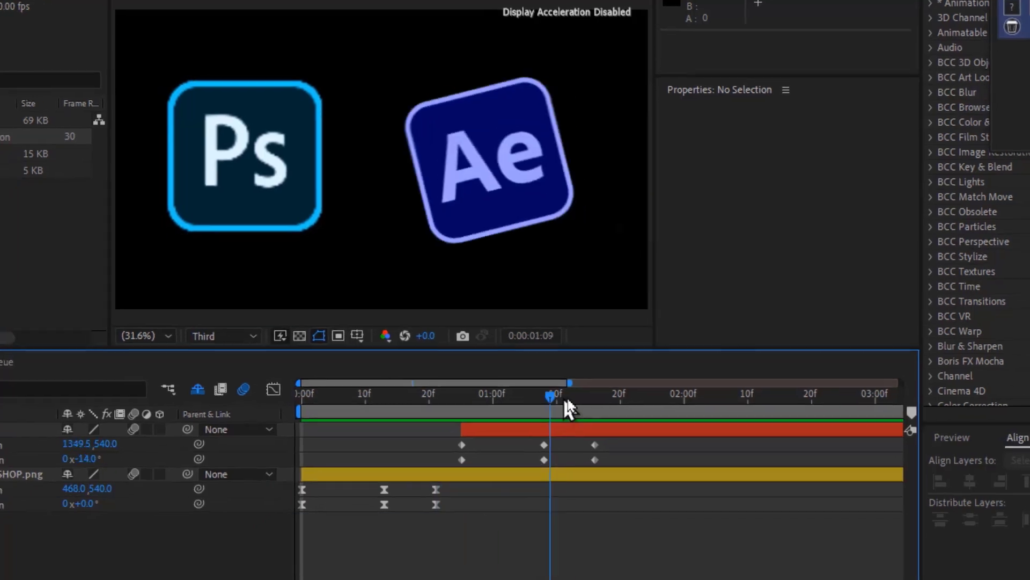
# Try applying Easy Ease to af.png's position and rotation keyframes and adjusting the curve in the Graph Editor
pyautogui.press('F9')
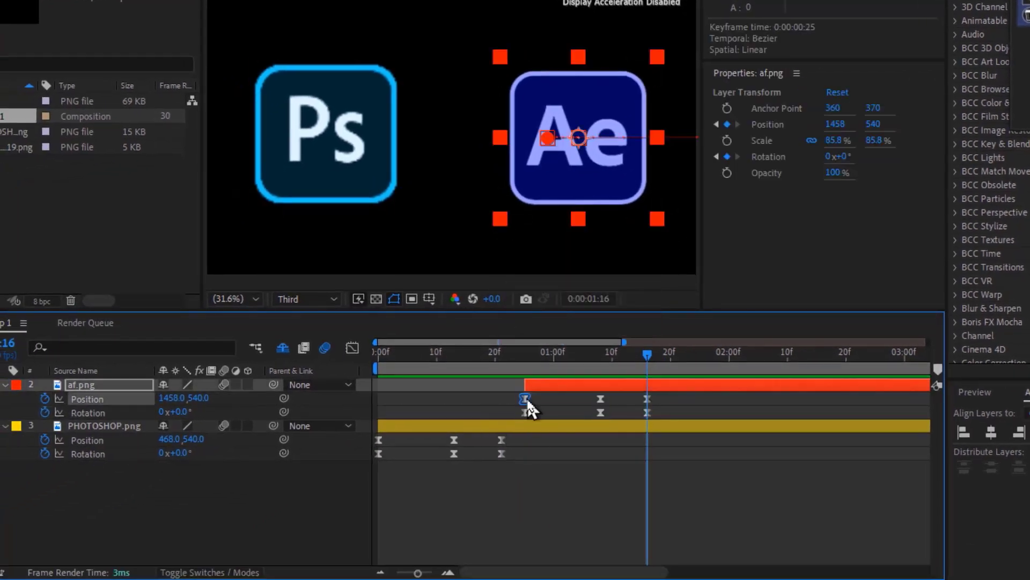
pyautogui.click(352, 348)
pyautogui.moveTo(537, 529); pyautogui.dragTo(533, 530)
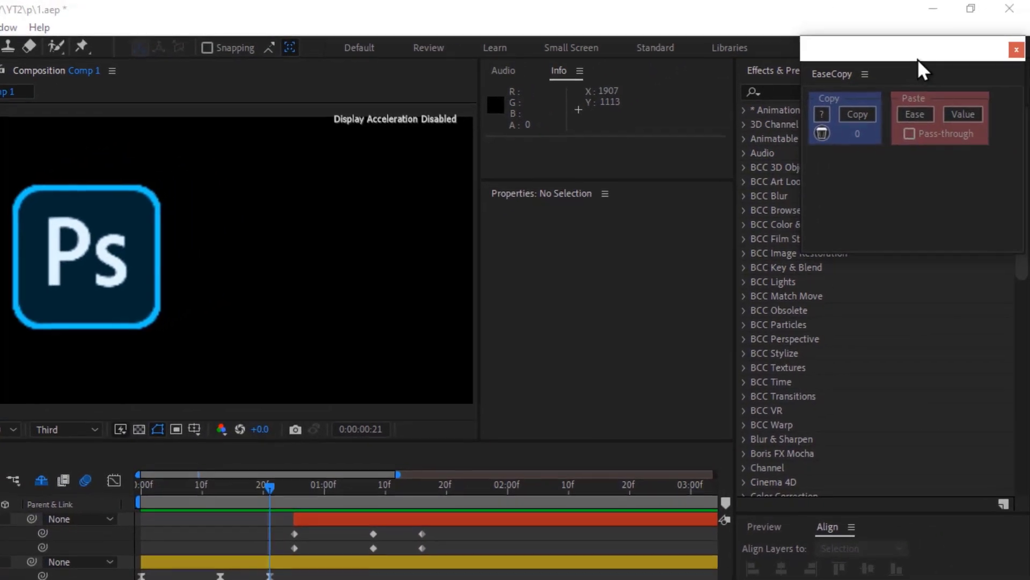
# Use EaseCopy to paste only the easing of PHOTOSHOP.png's position and rotation keyframes onto all of af.png's keyframes
pyautogui.moveTo(917, 59); pyautogui.dragTo(803, 125)
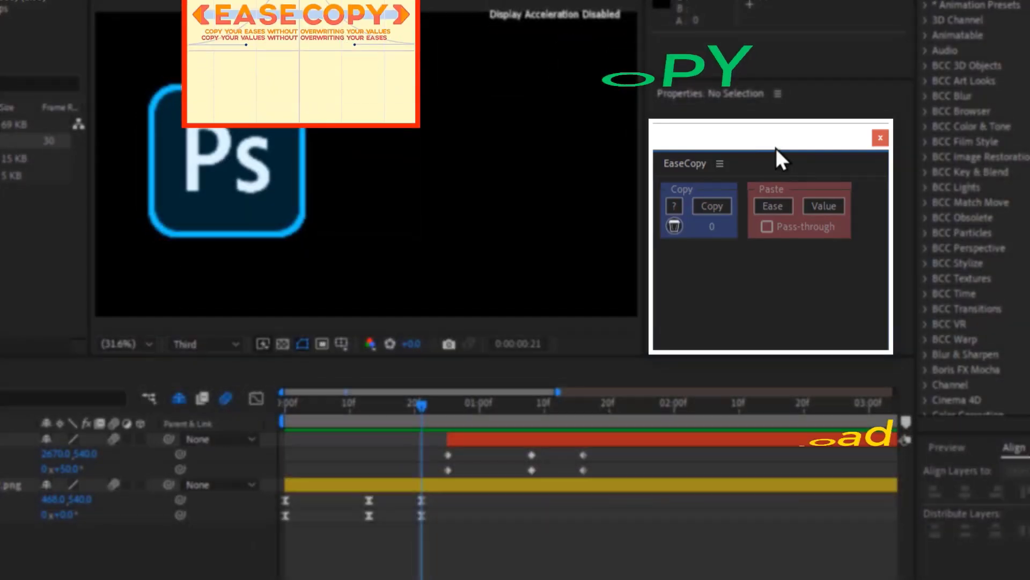
pyautogui.moveTo(433, 536); pyautogui.dragTo(277, 498)
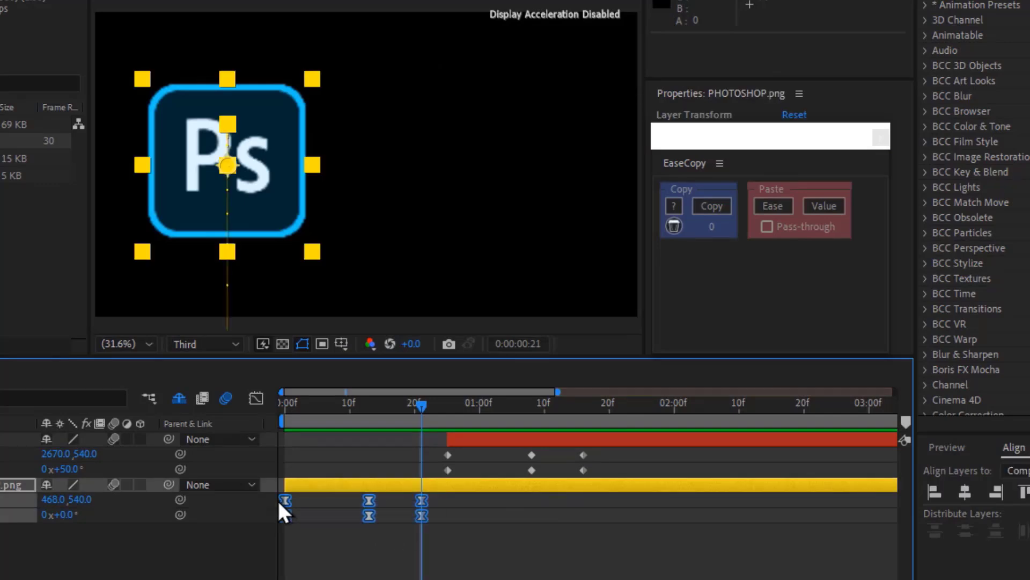
pyautogui.click(727, 209)
pyautogui.click(594, 452)
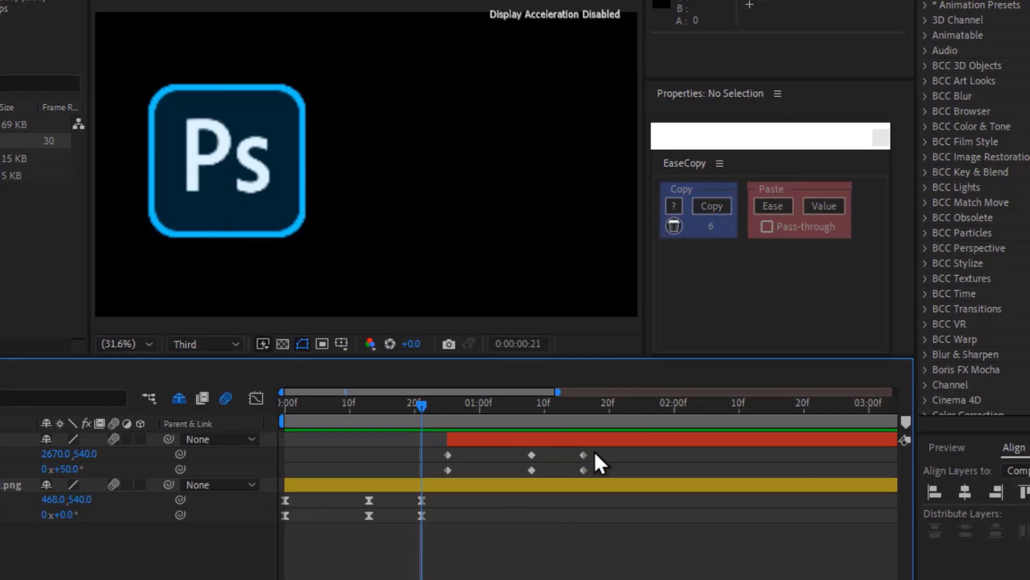
pyautogui.moveTo(594, 452); pyautogui.dragTo(436, 478)
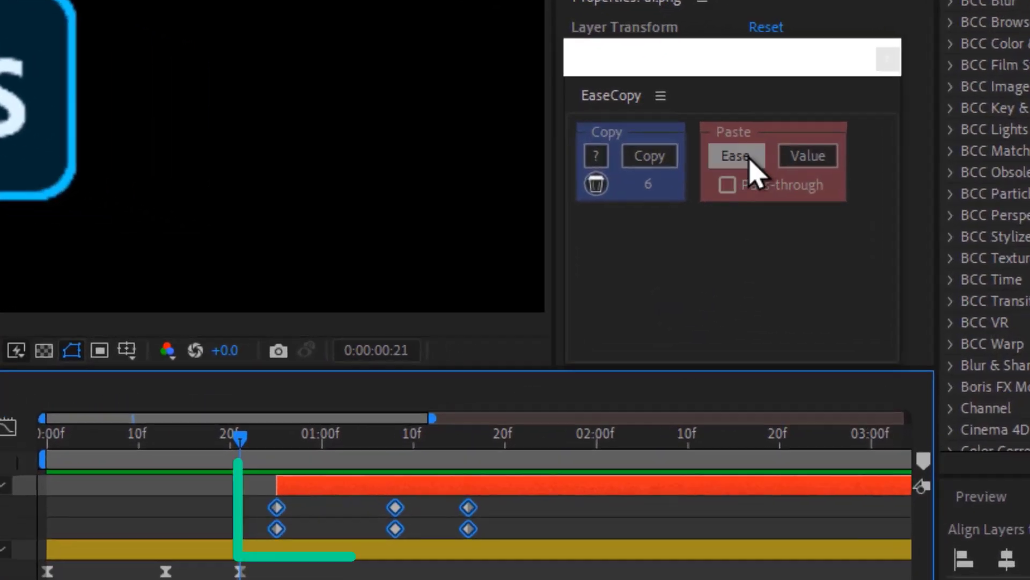
pyautogui.click(749, 155)
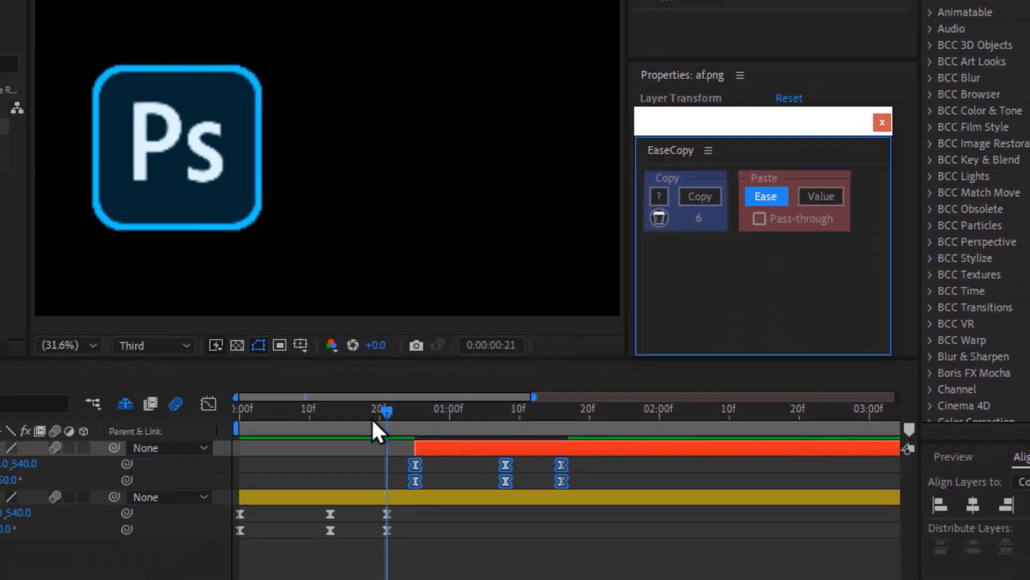
# Shift the af.png layer to start at frame 0 like PHOTOSHOP.png and preview both logo animations together
pyautogui.moveTo(230, 440); pyautogui.dragTo(94, 449)
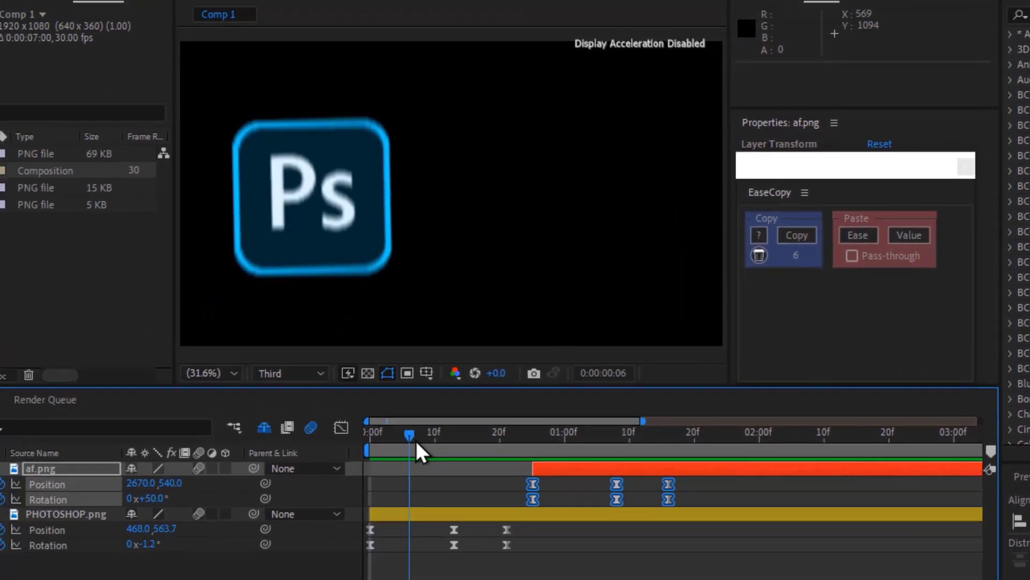
pyautogui.moveTo(417, 442); pyautogui.dragTo(530, 442)
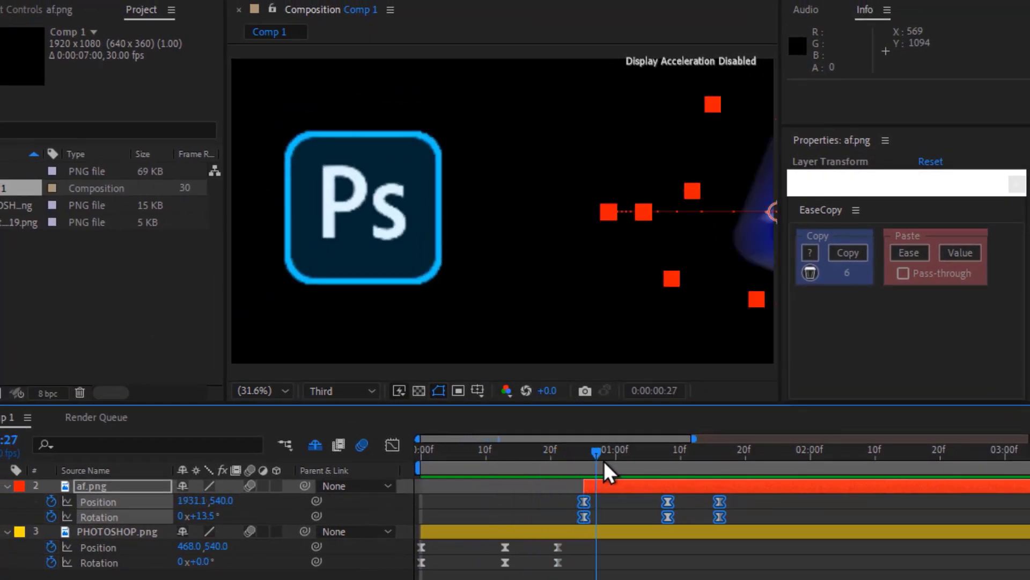
pyautogui.moveTo(604, 461); pyautogui.dragTo(559, 485)
pyautogui.moveTo(412, 462)
pyautogui.mouseDown()
pyautogui.moveTo(555, 455)
pyautogui.moveTo(424, 461)
pyautogui.mouseUp()
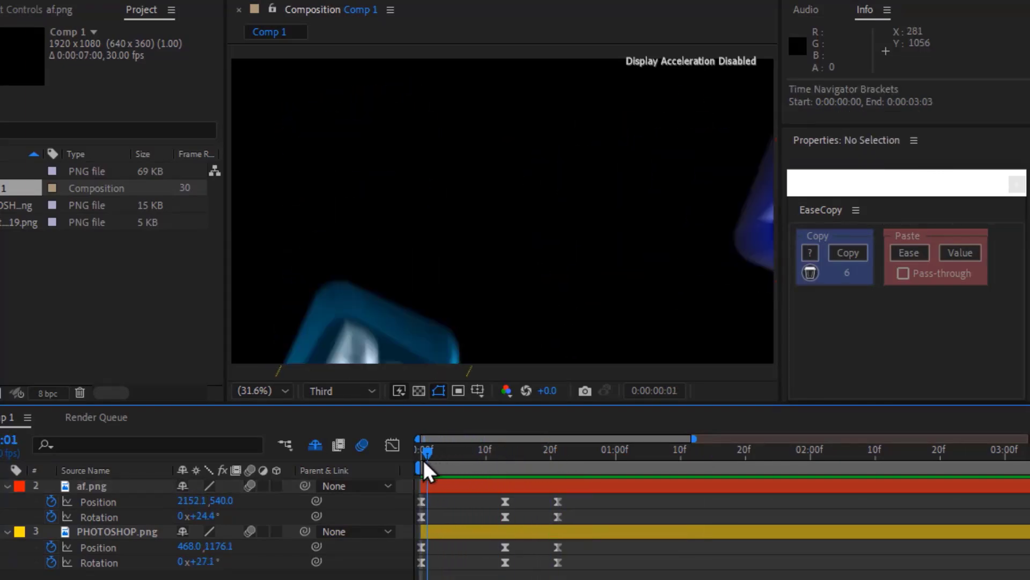
pyautogui.press('space')
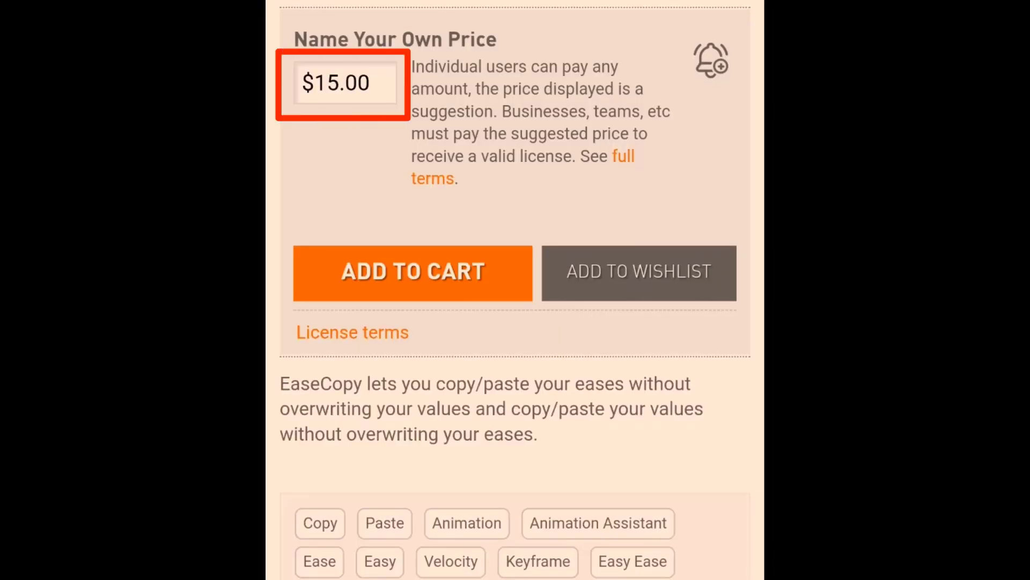
# On the aescripts + aeplugins product page, add EaseCopy to the cart at a price of 0 and proceed to checkout
pyautogui.click(345, 82)
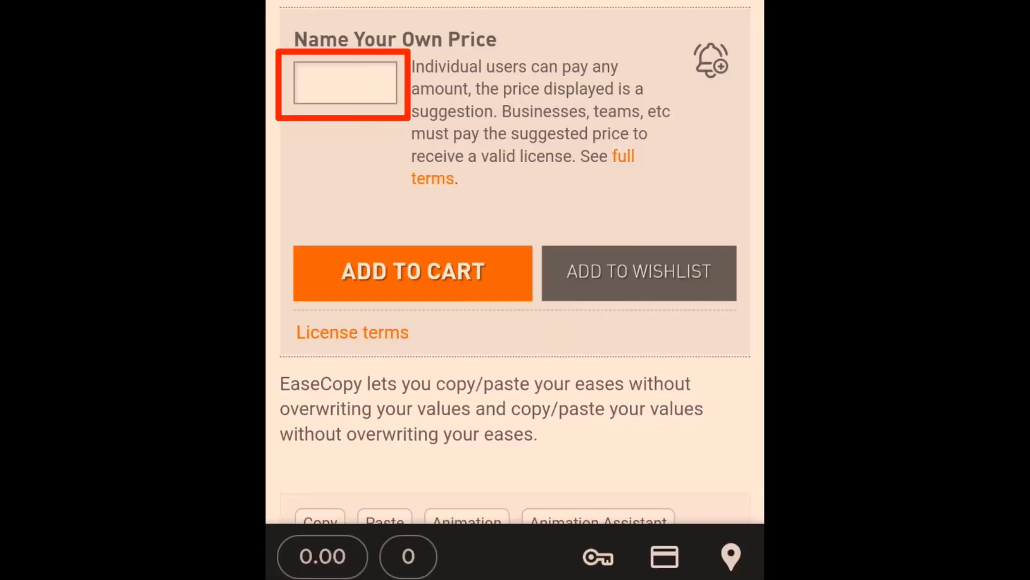
pyautogui.press('Return')
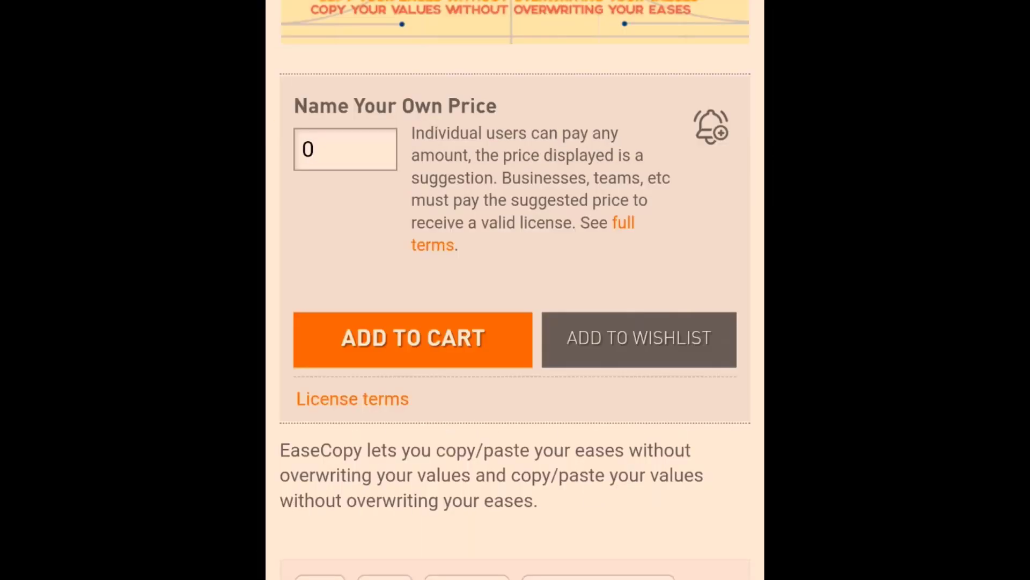
pyautogui.click(429, 341)
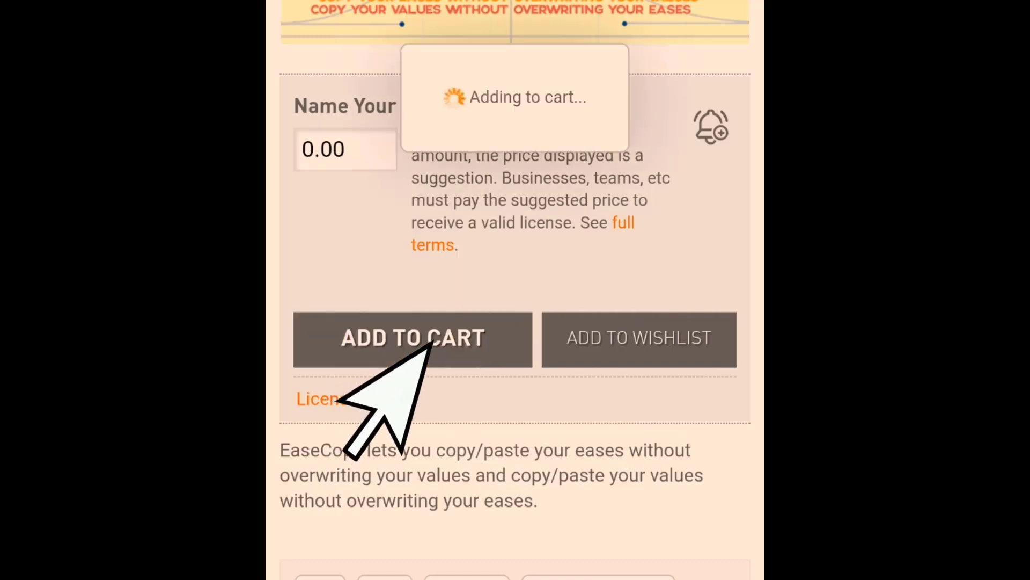
pyautogui.click(513, 52)
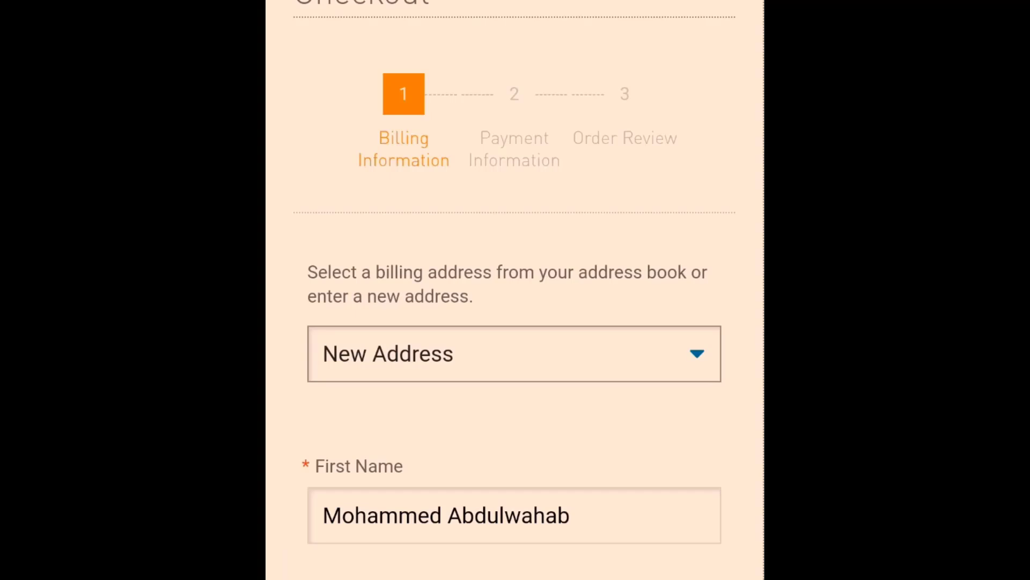
# Go through the filled-in billing address form, continue past the payment information and place the EaseCopy order
pyautogui.scroll(-6, 516, 289)
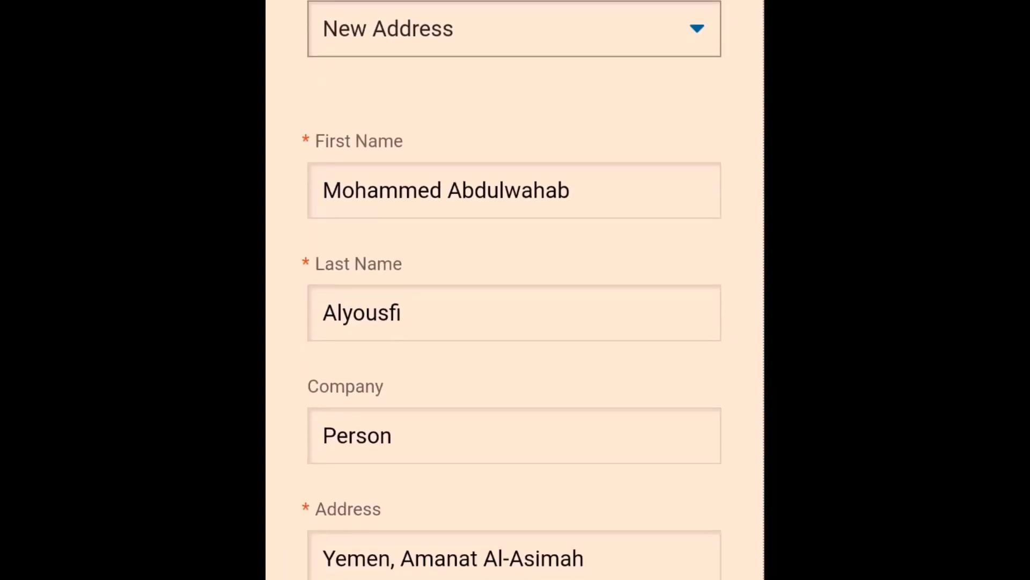
pyautogui.scroll(-7, 515, 290)
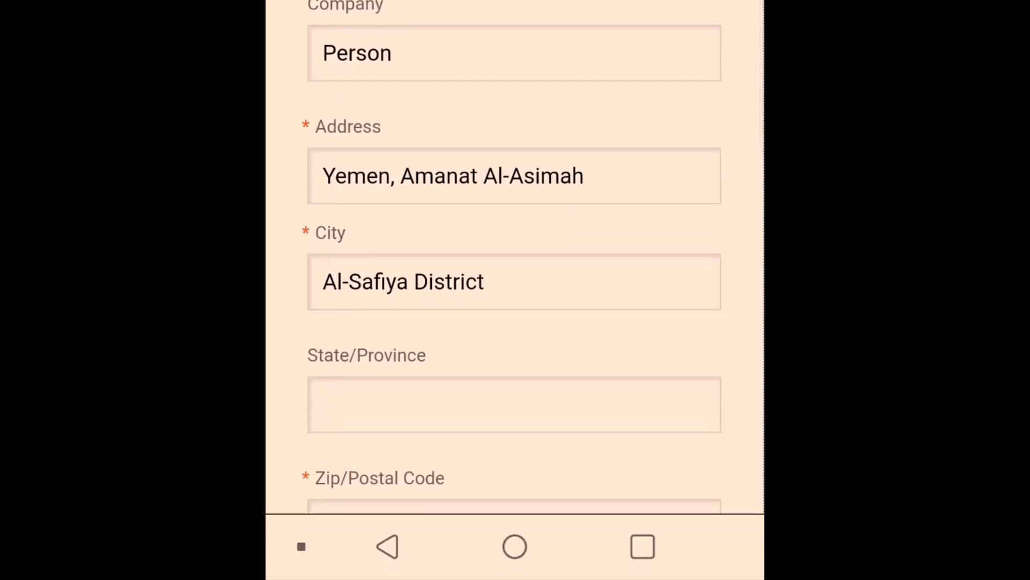
pyautogui.scroll(-6, 515, 290)
pyautogui.scroll(1, 515, 290)
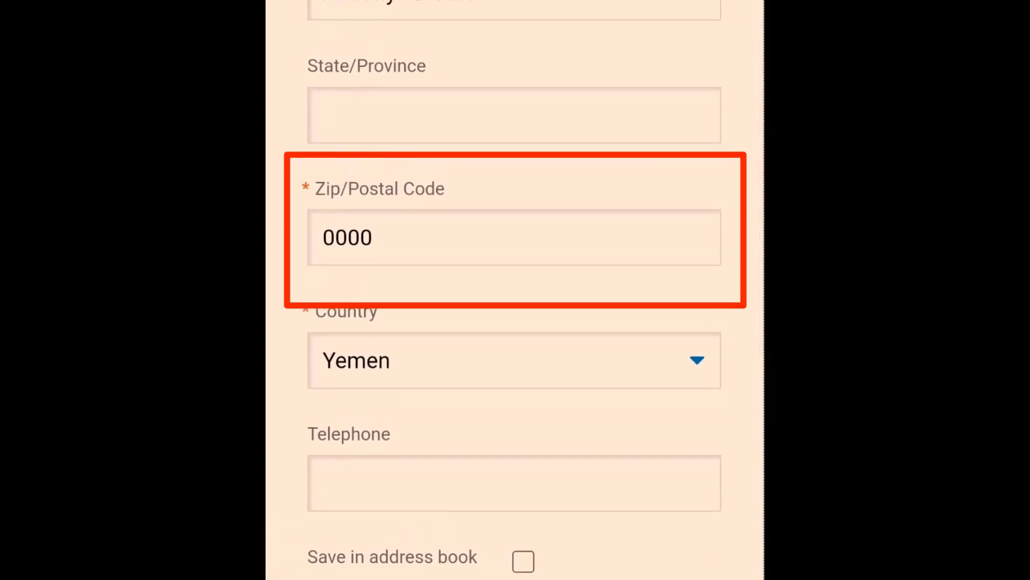
pyautogui.scroll(-6, 515, 290)
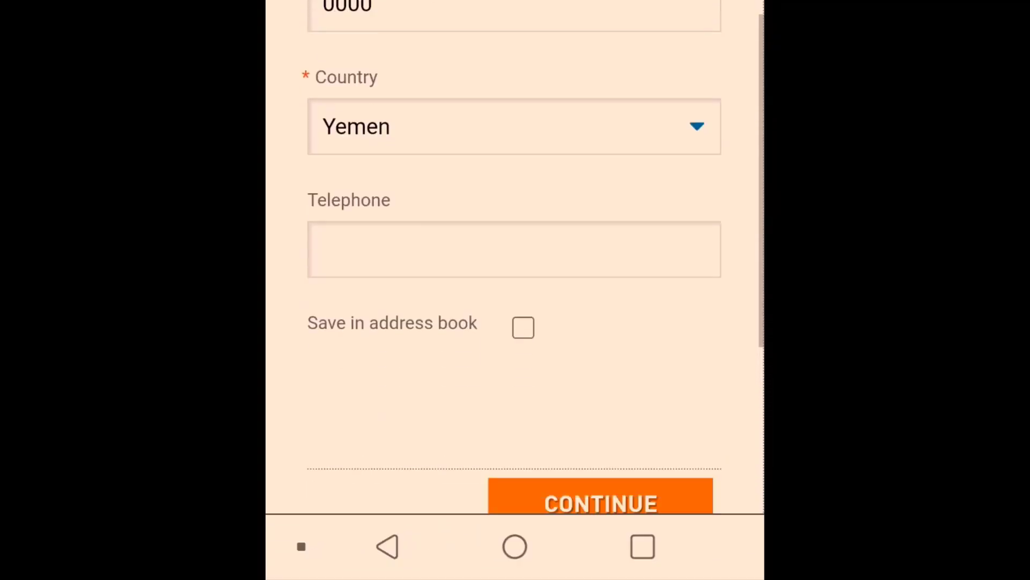
pyautogui.click(569, 434)
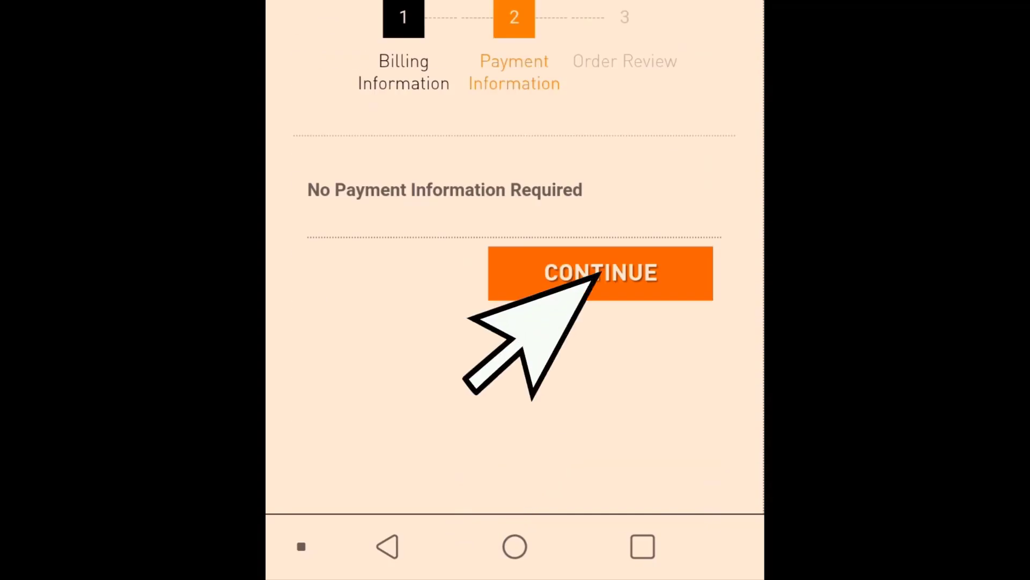
pyautogui.click(590, 283)
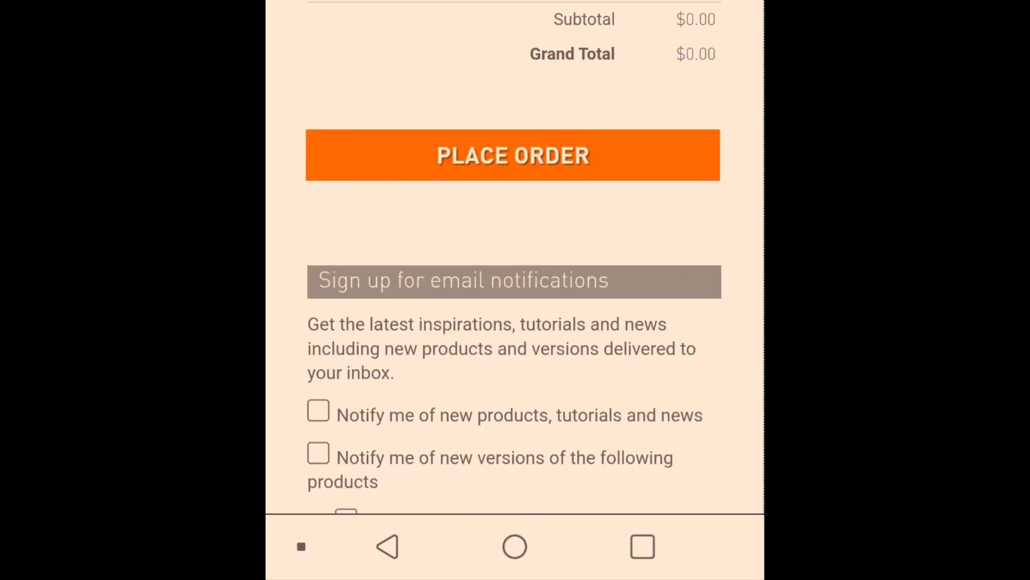
pyautogui.click(505, 161)
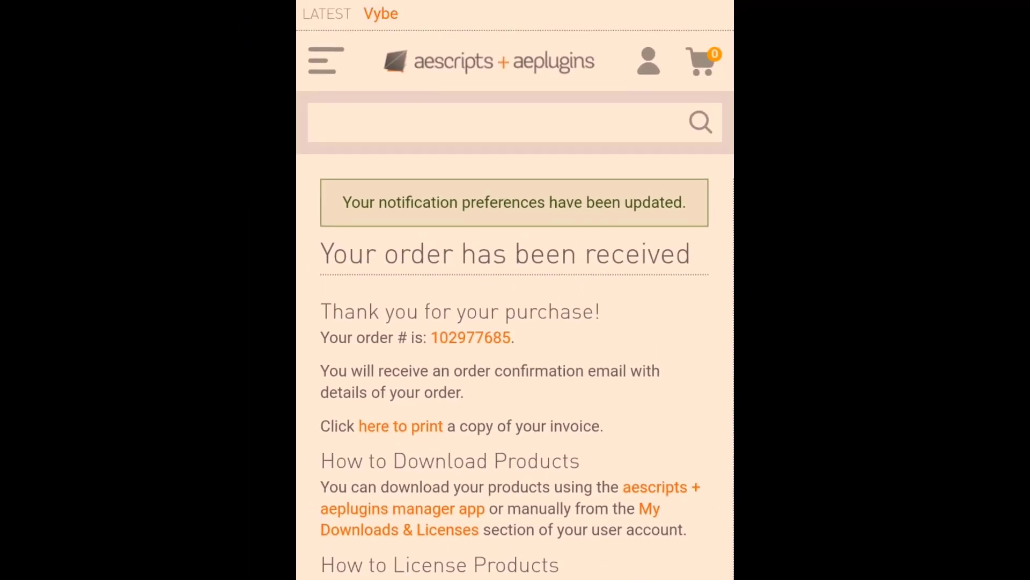
# Go to My Downloads & Licenses and download version 1.7.3 of EaseCopy
pyautogui.click(295, 364)
pyautogui.scroll(-4, 515, 290)
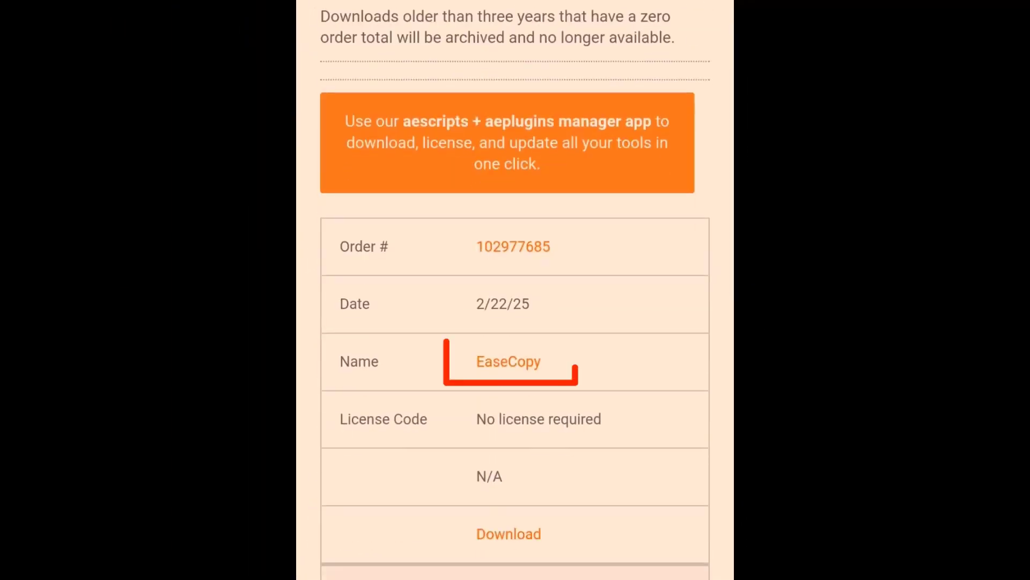
pyautogui.click(508, 361)
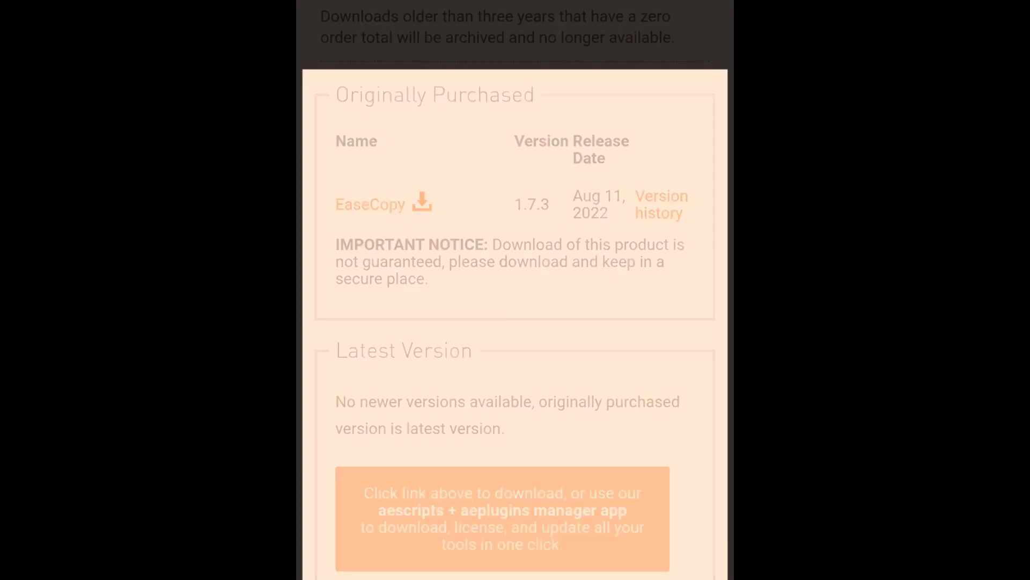
pyautogui.click(371, 204)
pyautogui.click(630, 456)
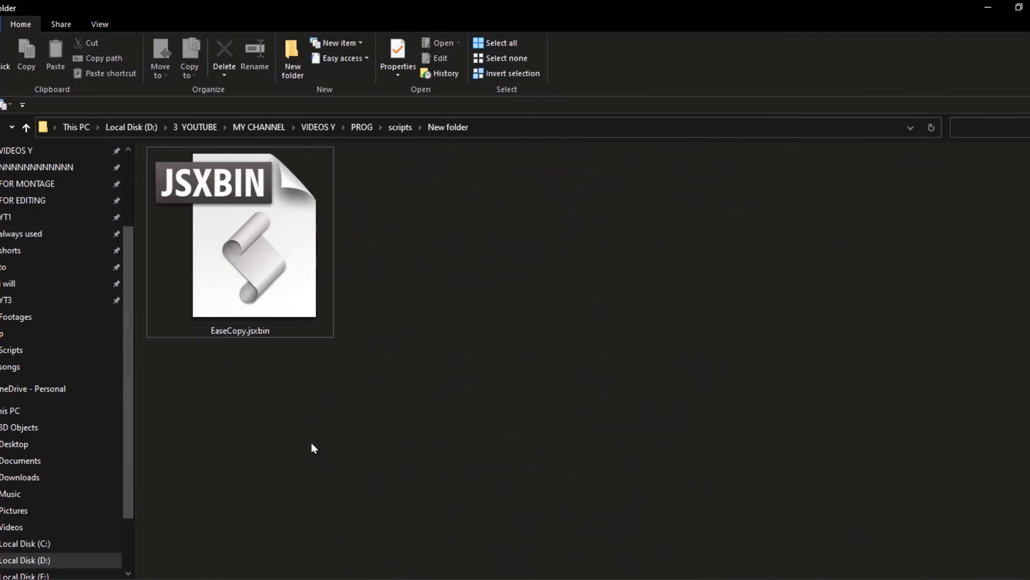
# Copy the EaseCopy.jsxbin file and open the file location of the AfterFX desktop shortcut
pyautogui.rightClick(291, 288)
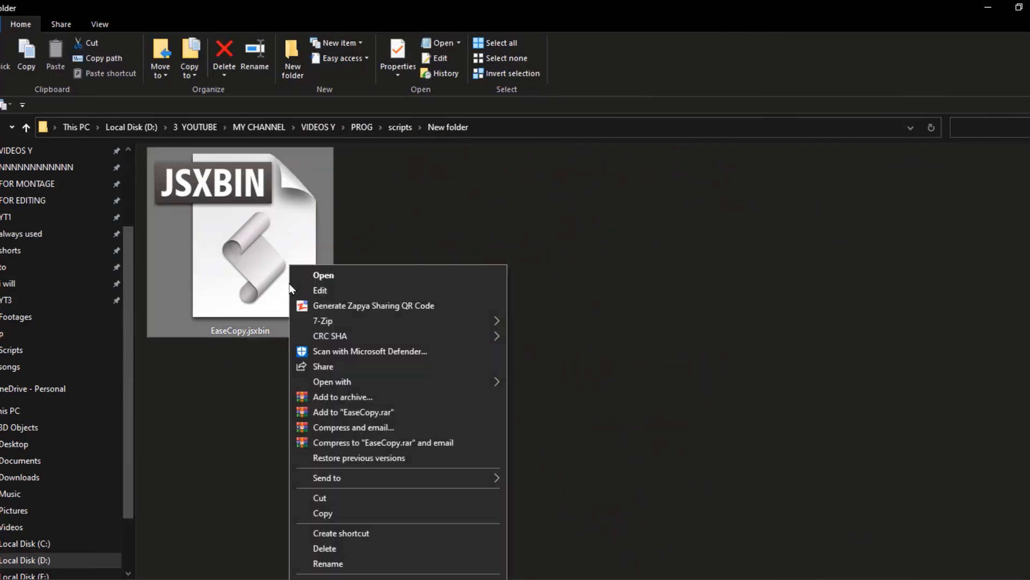
pyautogui.click(355, 517)
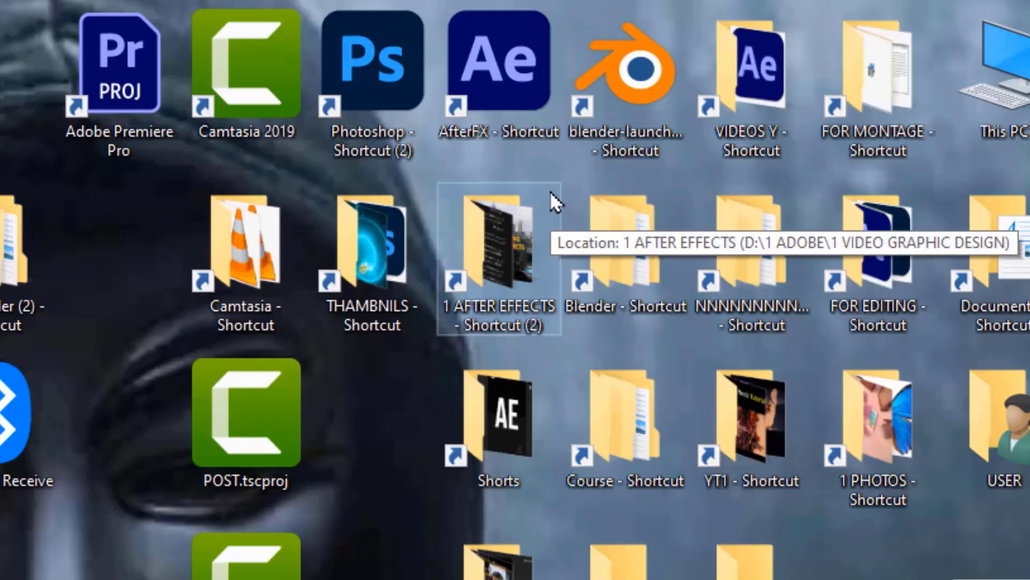
pyautogui.rightClick(488, 69)
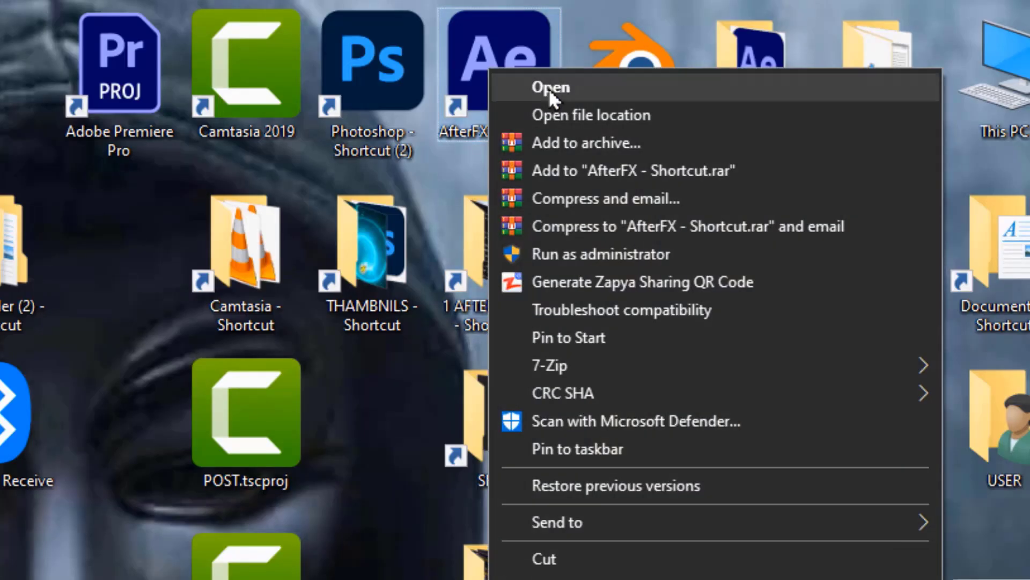
pyautogui.click(680, 118)
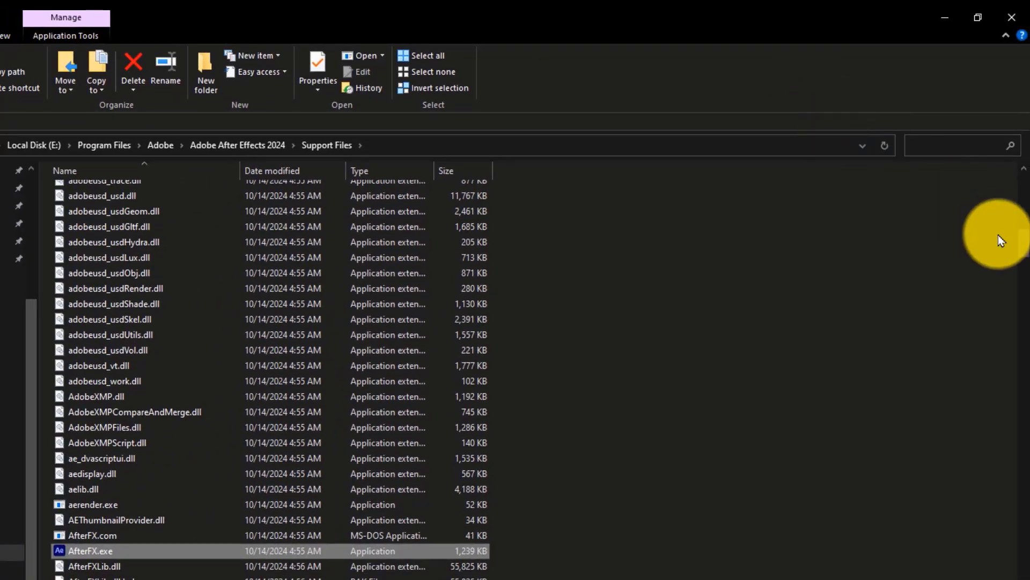
# Paste EaseCopy.jsxbin beside VR Comp Editor.jsx in the script panels folder under Support Files > Scripts
pyautogui.scroll(15, 998, 234)
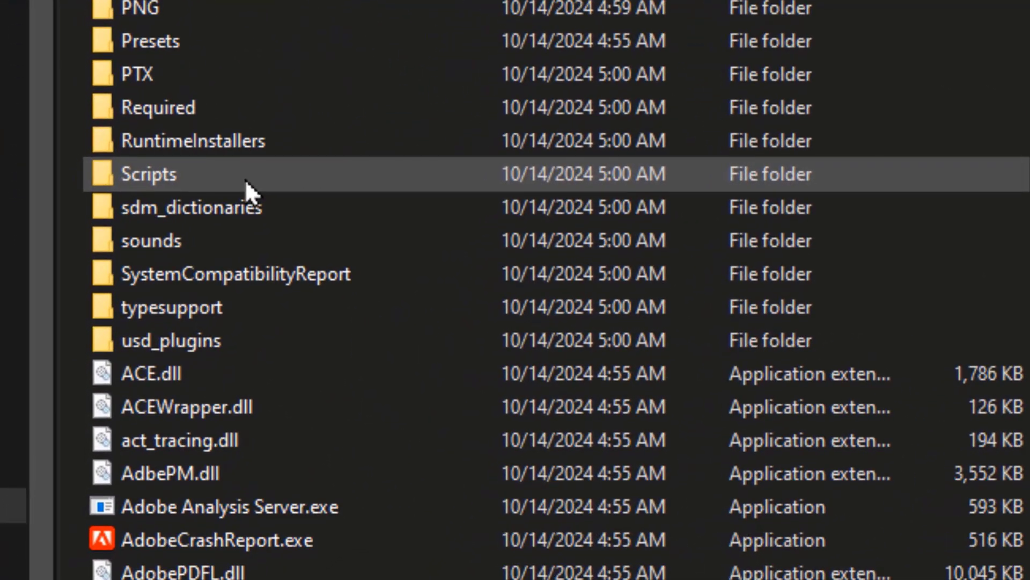
pyautogui.doubleClick(167, 346)
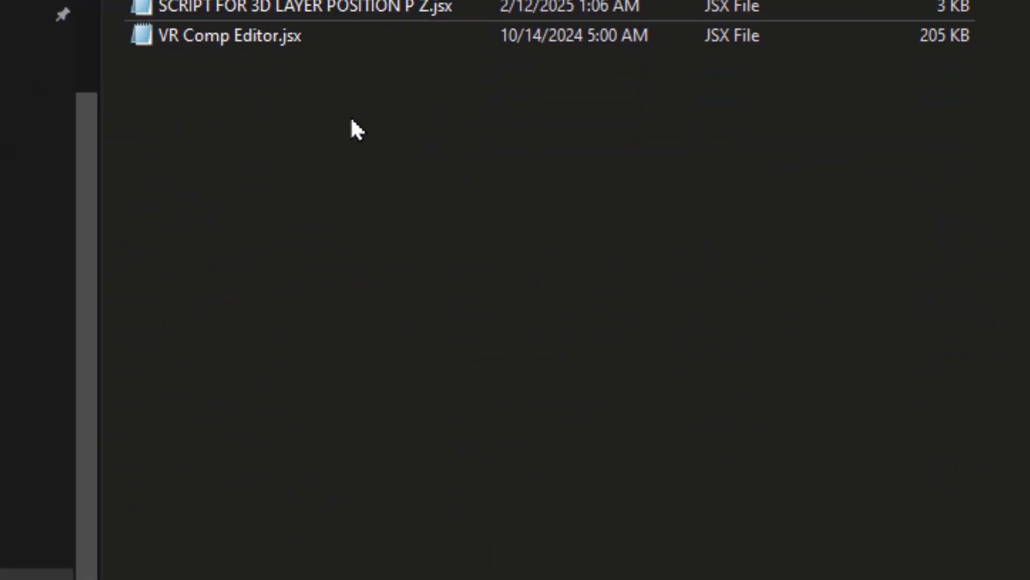
pyautogui.rightClick(387, 110)
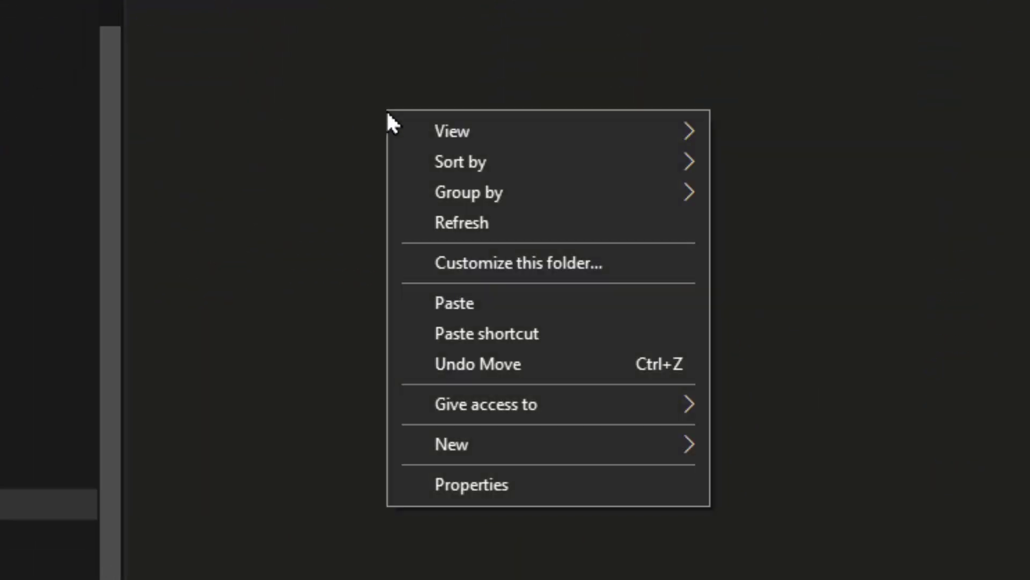
pyautogui.click(507, 302)
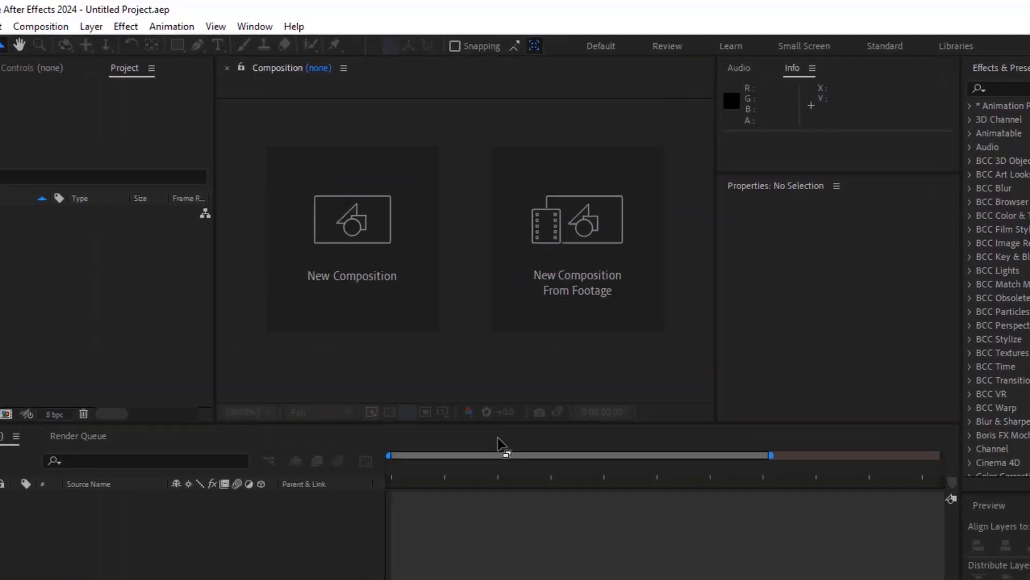
# Switch to After Effects and open the installed EaseCopy.jsxbin script as a panel
pyautogui.click(253, 24)
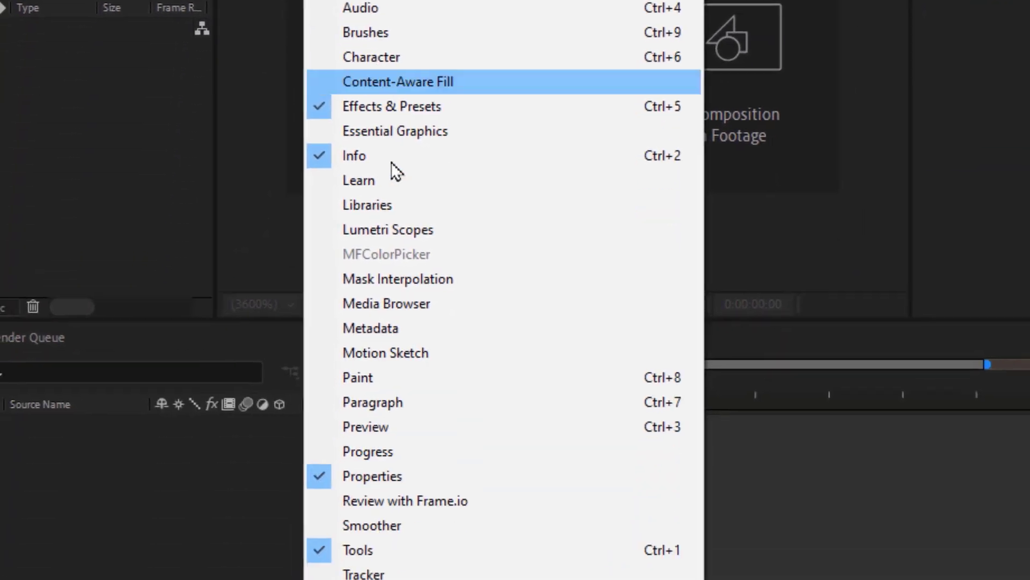
pyautogui.moveTo(345, 566)
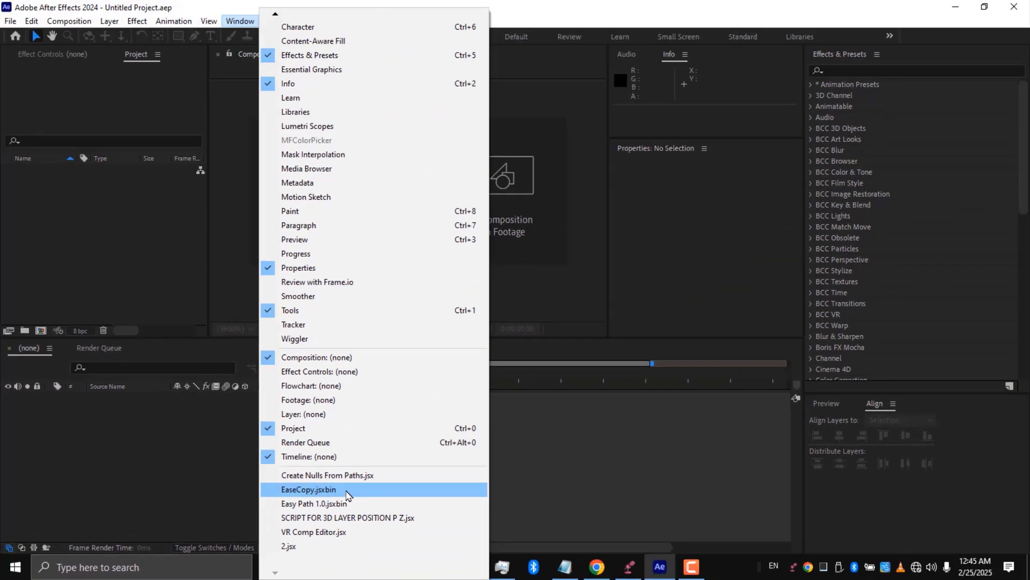
pyautogui.click(415, 455)
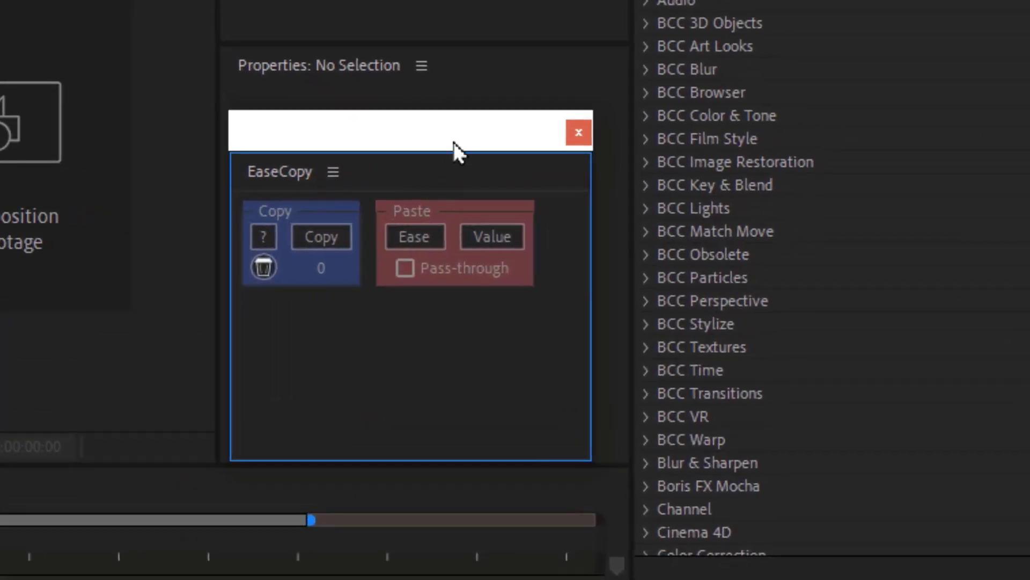